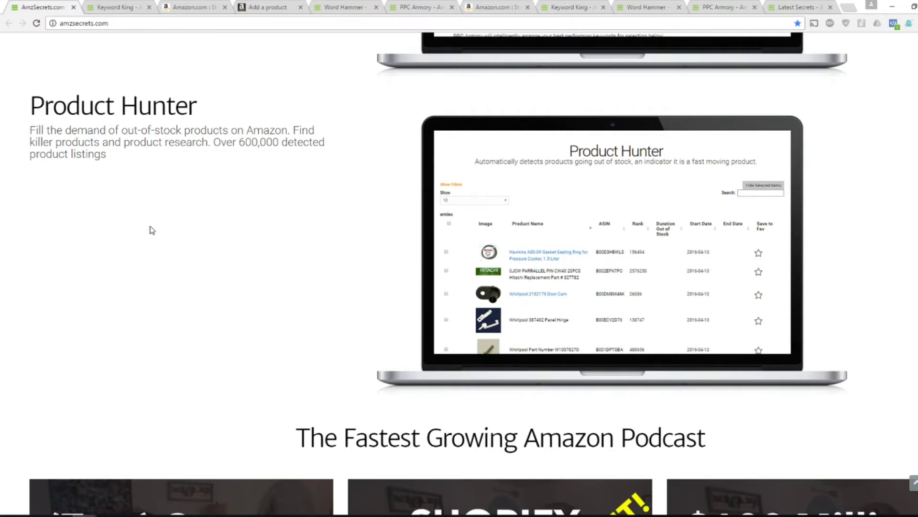
- Look over the tool descriptions on the AmzSecrets home page, including Product Hunter and War Rooms
scroll(152, 230, down, 4)
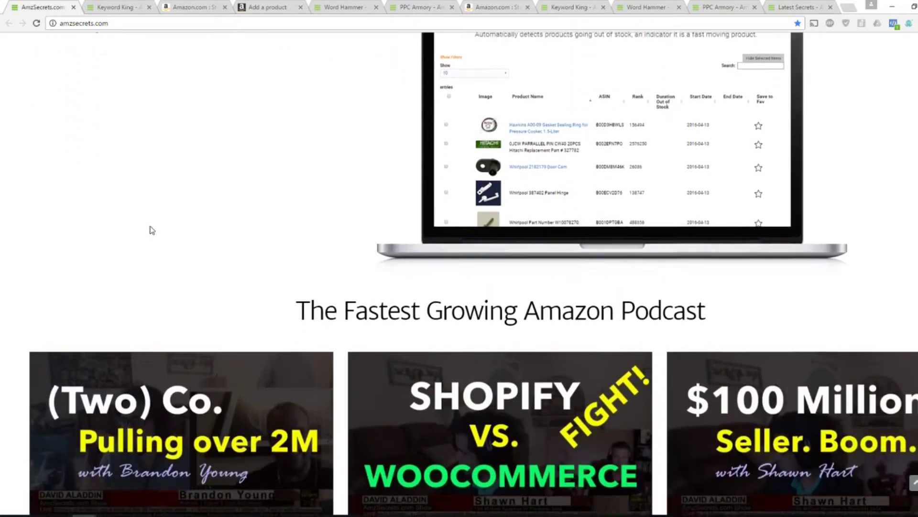
scroll(152, 229, up, 5)
scroll(152, 230, up, 15)
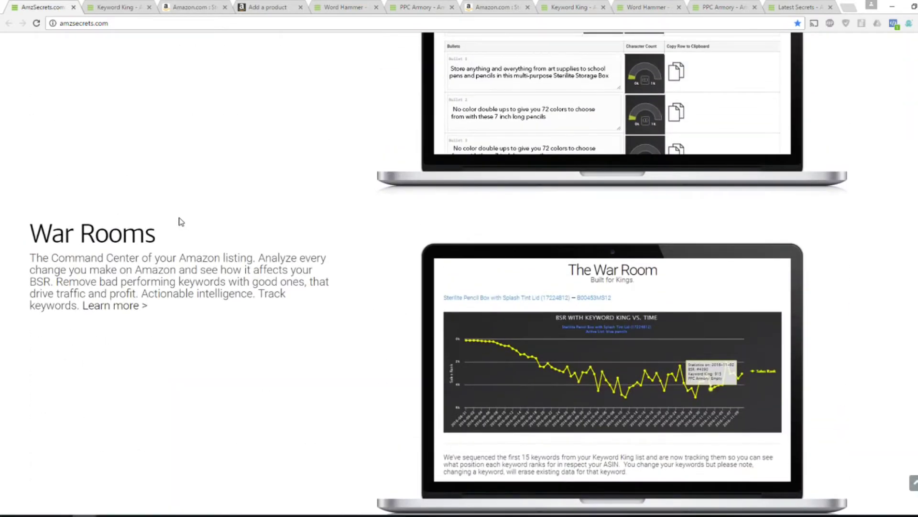
- Switch to the Keyword King page and review its project, product title and bullet fields
click(199, 8)
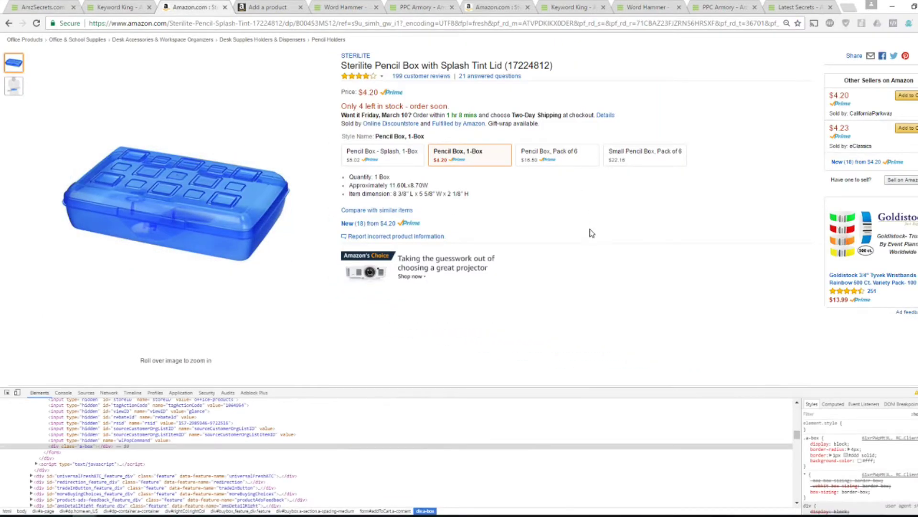
click(123, 7)
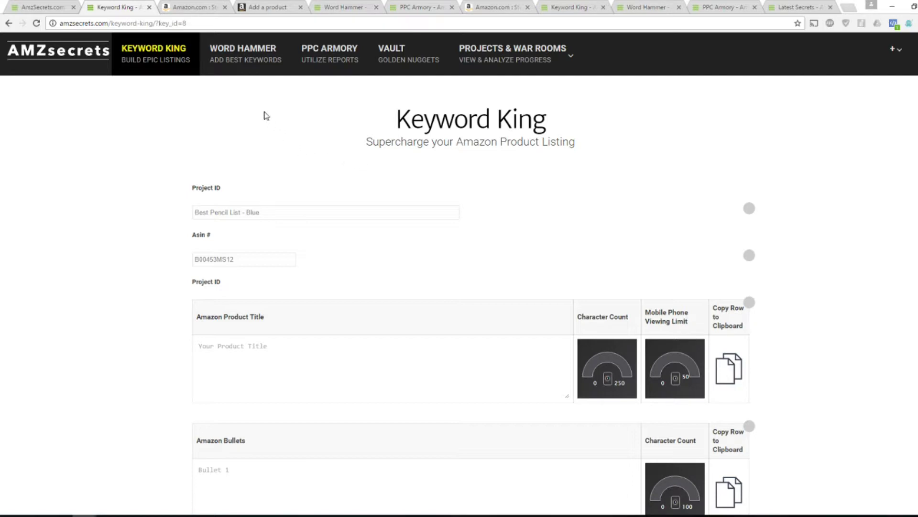
scroll(141, 221, down, 10)
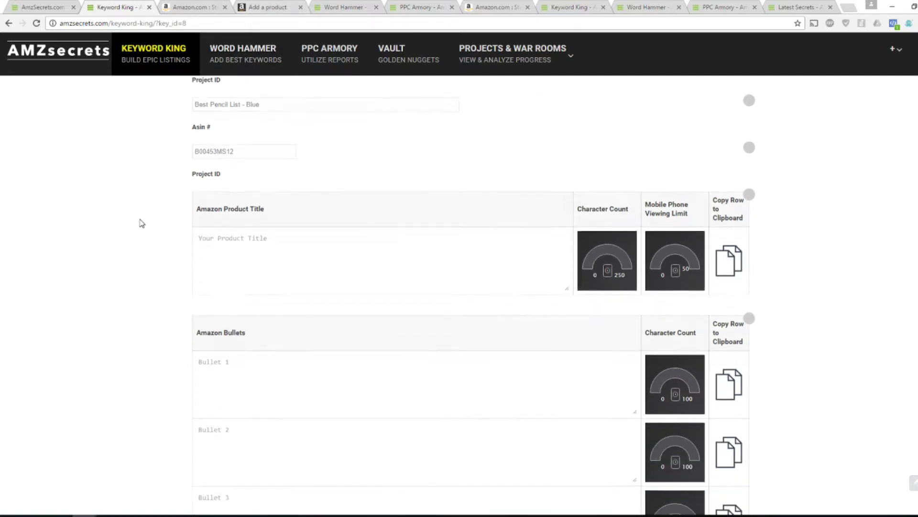
scroll(119, 213, up, 5)
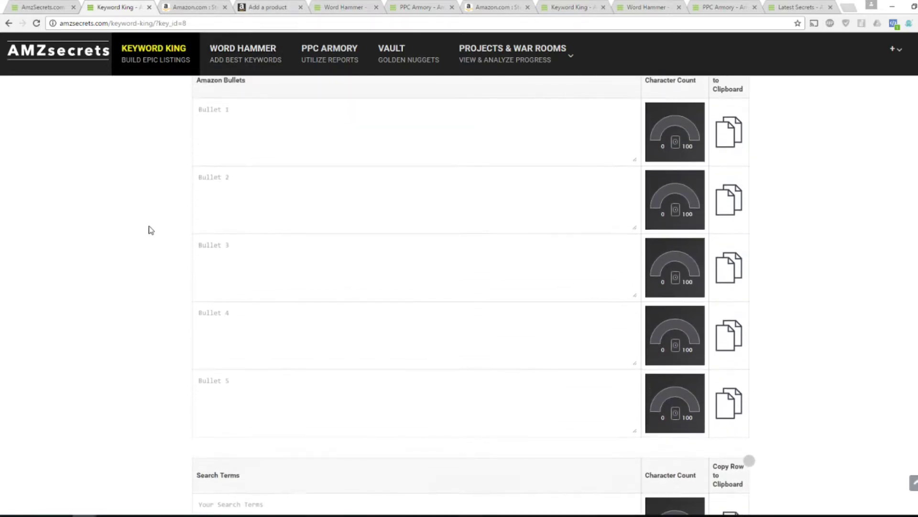
scroll(221, 177, up, 2)
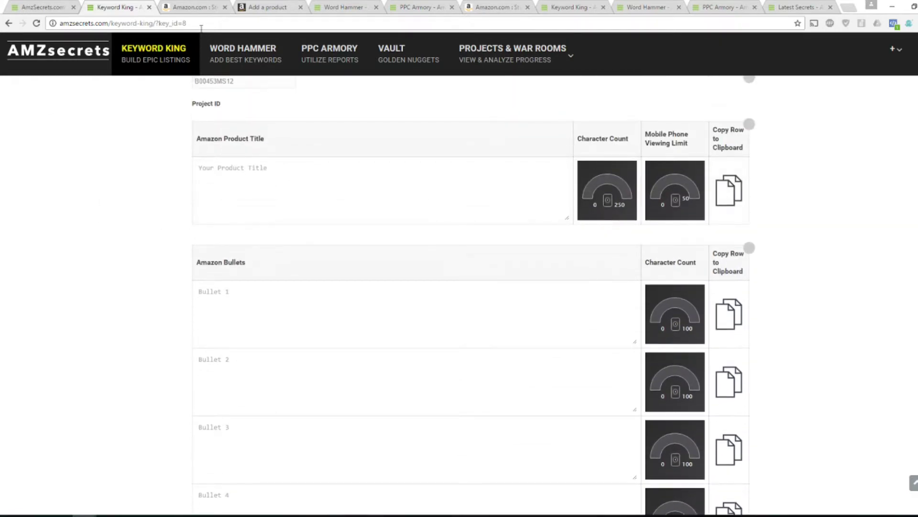
- Compare the Sterilite pencil box listing on Amazon with the fields of the Keyword King form, down to its search terms
click(185, 8)
scroll(239, 110, up, 3)
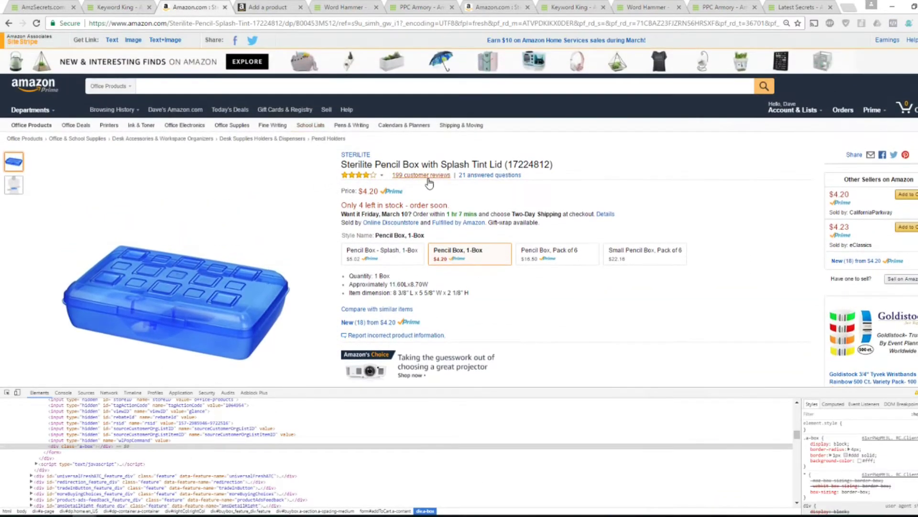
click(142, 13)
scroll(144, 176, down, 2)
scroll(140, 177, down, 10)
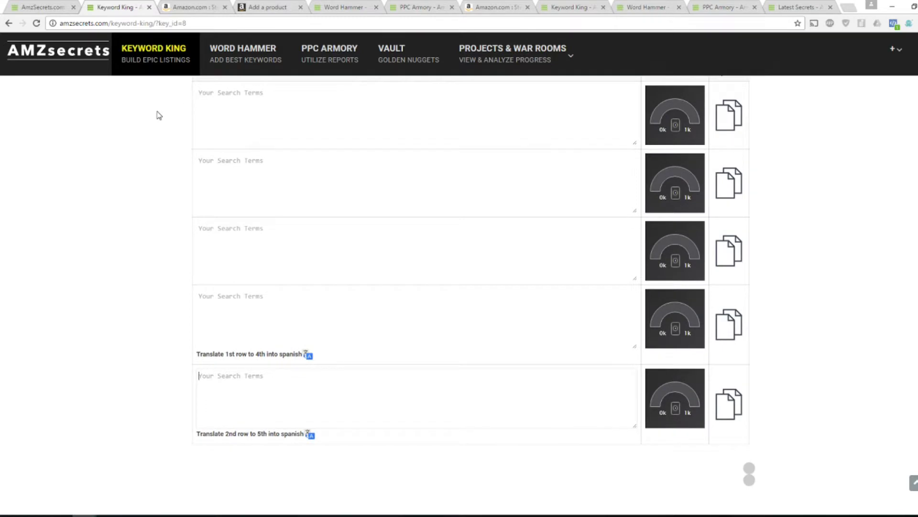
scroll(203, 182, up, 2)
- View the Description and Keywords sections of the Add a product form in Amazon Seller Central
click(262, 7)
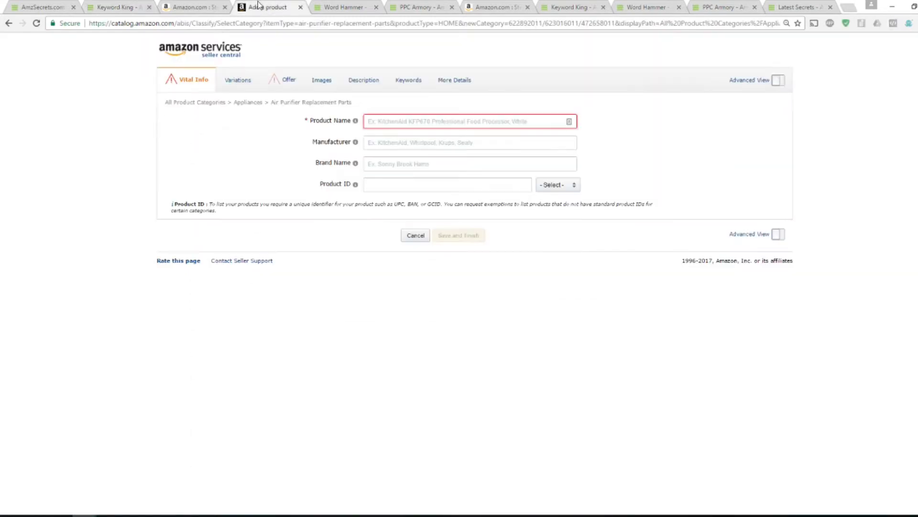
click(361, 86)
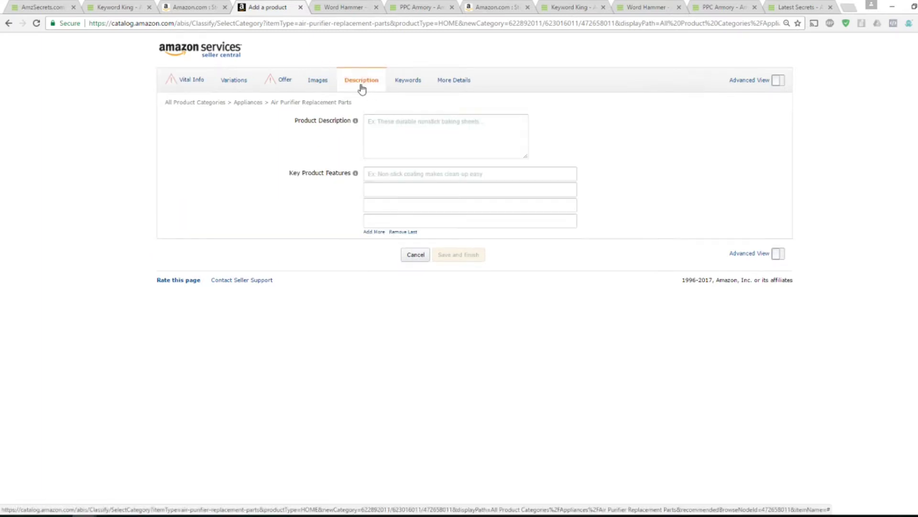
click(410, 82)
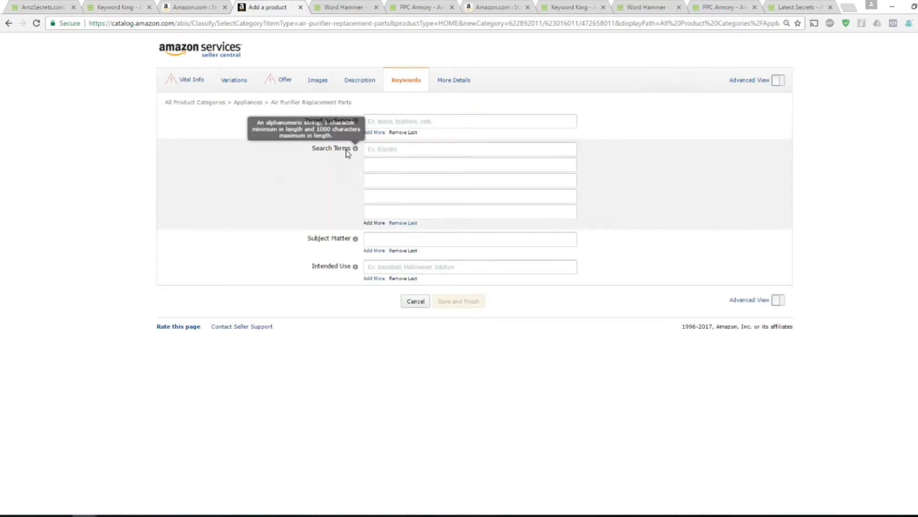
- Compare Keyword King's search term rows with the Search Terms fields in Seller Central's Keywords section
click(126, 6)
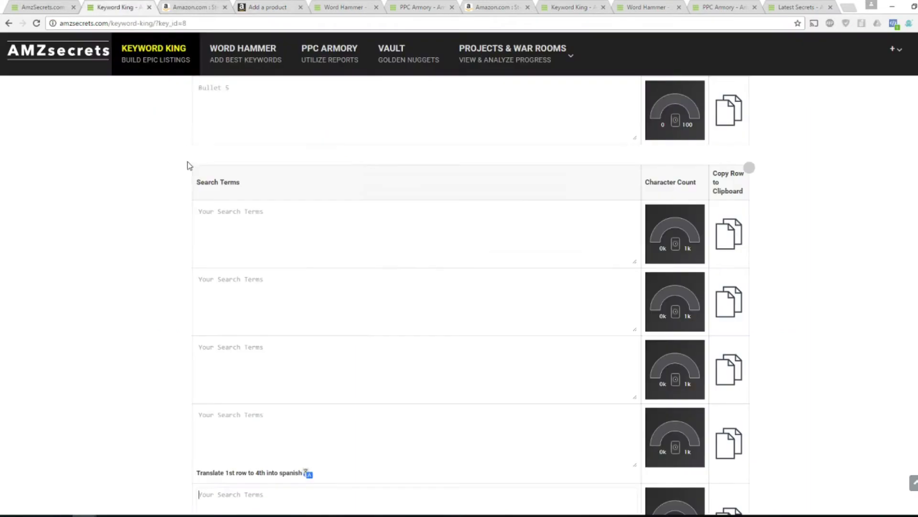
scroll(187, 168, down, 1)
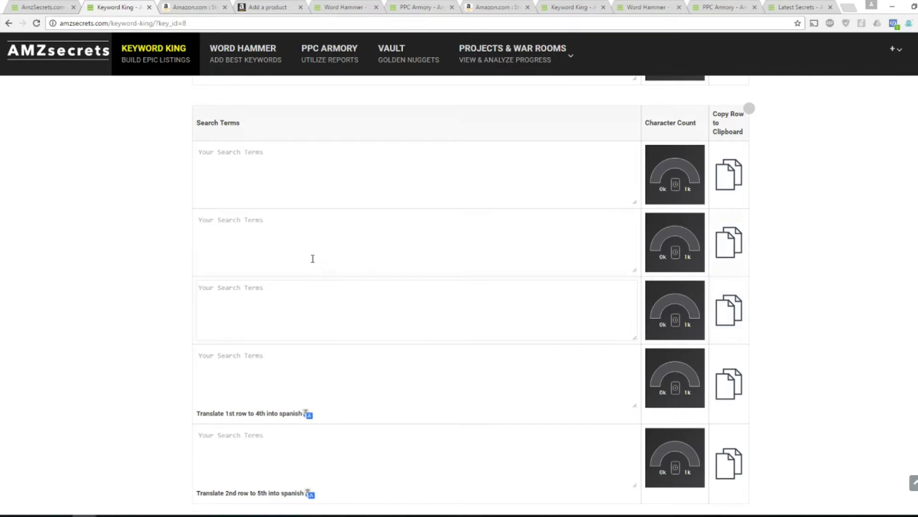
click(187, 7)
click(267, 8)
click(367, 152)
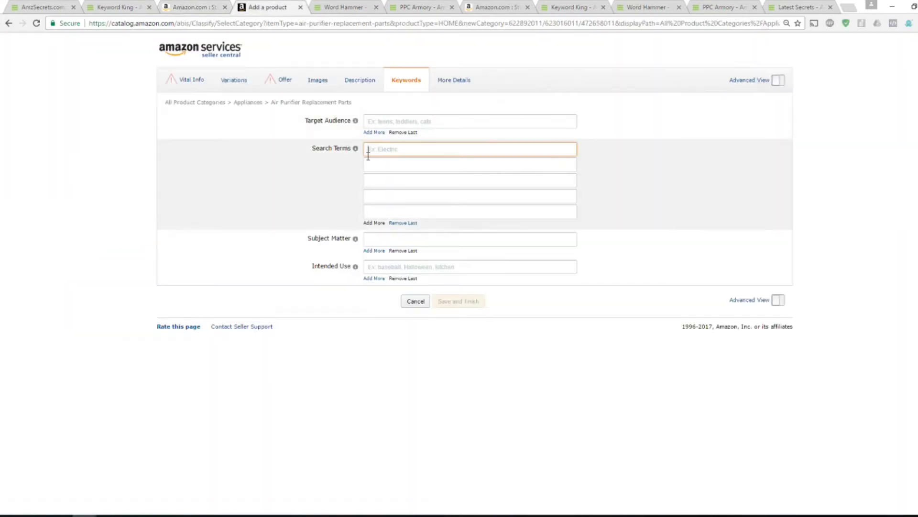
- Review the Keyword King form up to its project details and check the pencil box listing on Amazon
click(119, 7)
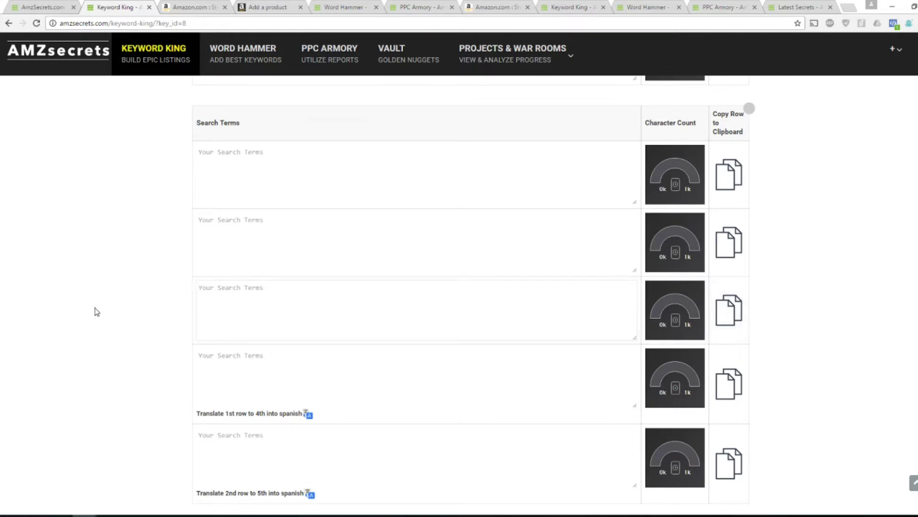
scroll(188, 248, up, 1)
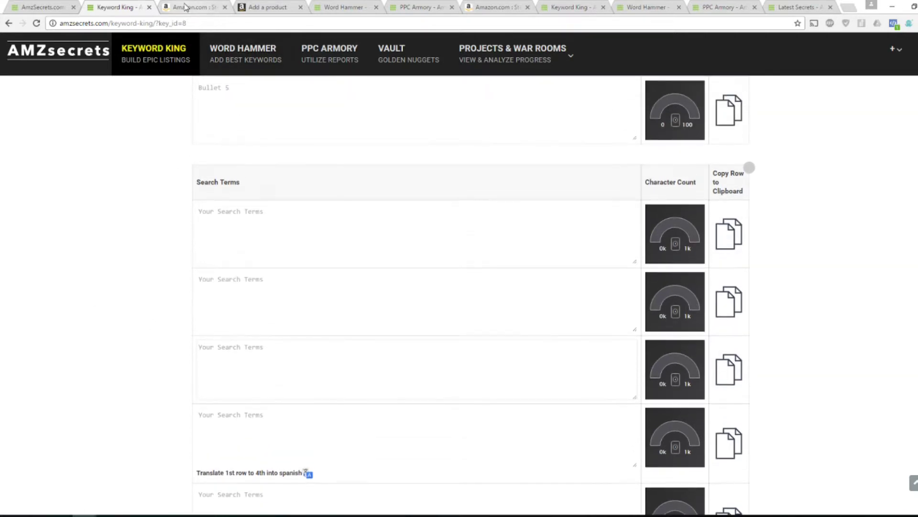
scroll(164, 207, up, 10)
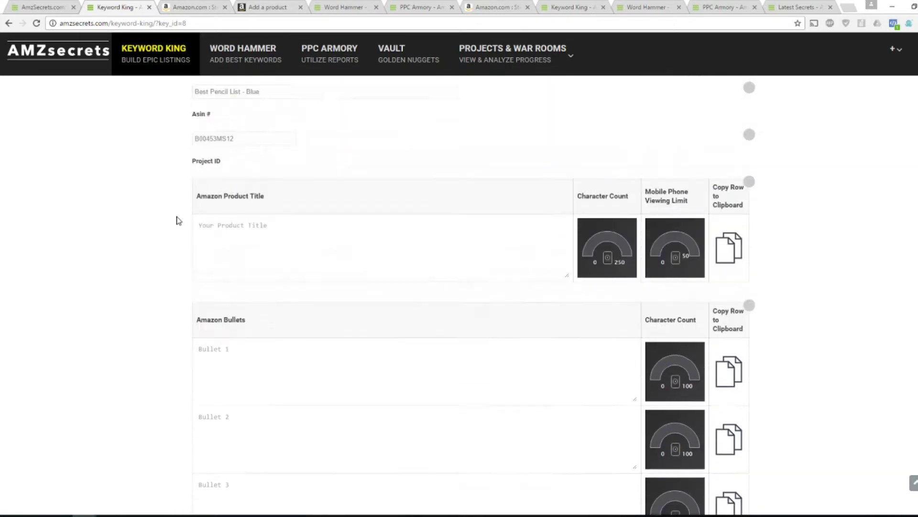
scroll(175, 221, up, 3)
click(181, 9)
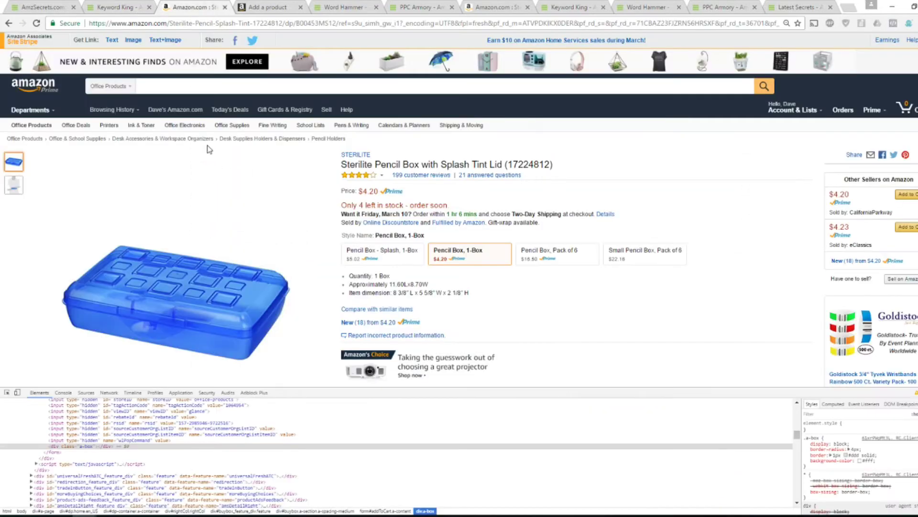
click(111, 7)
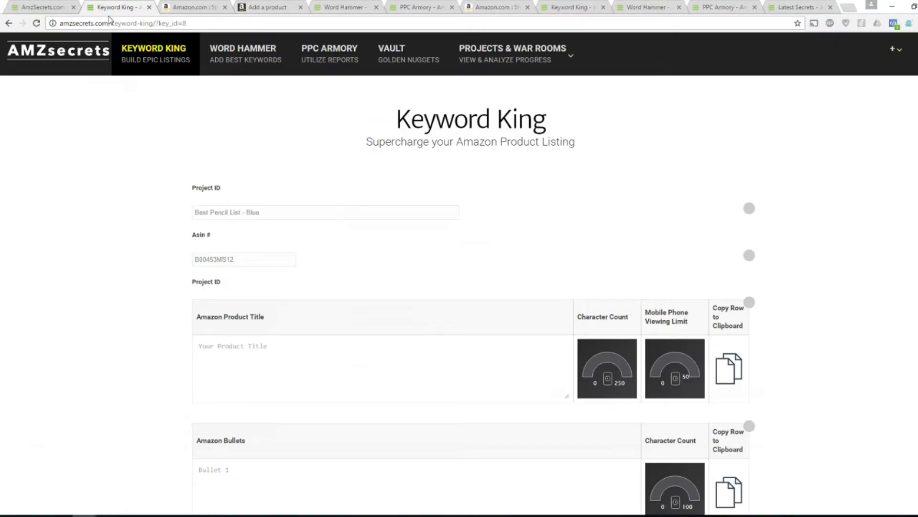
- Set the ASIN of the Best Pencil List - Blue project to B00453MS12, matching the pencil box's Amazon listing
click(252, 216)
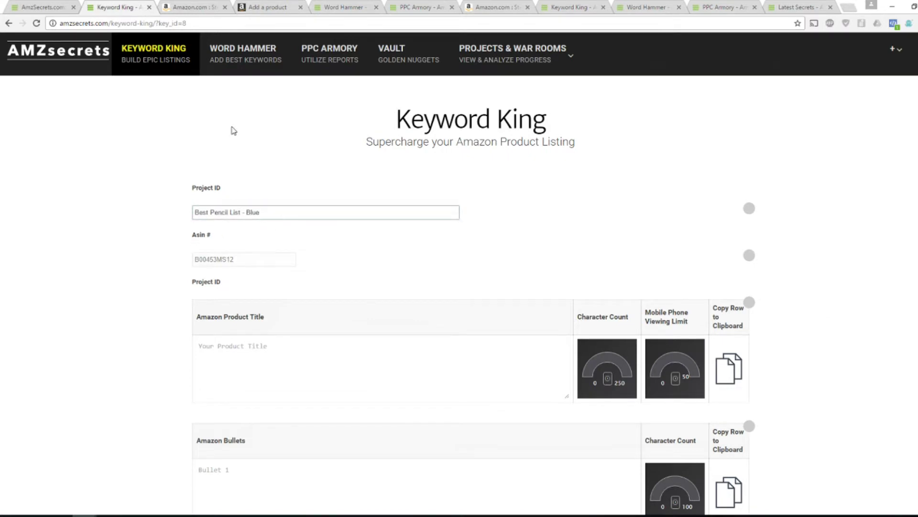
click(196, 8)
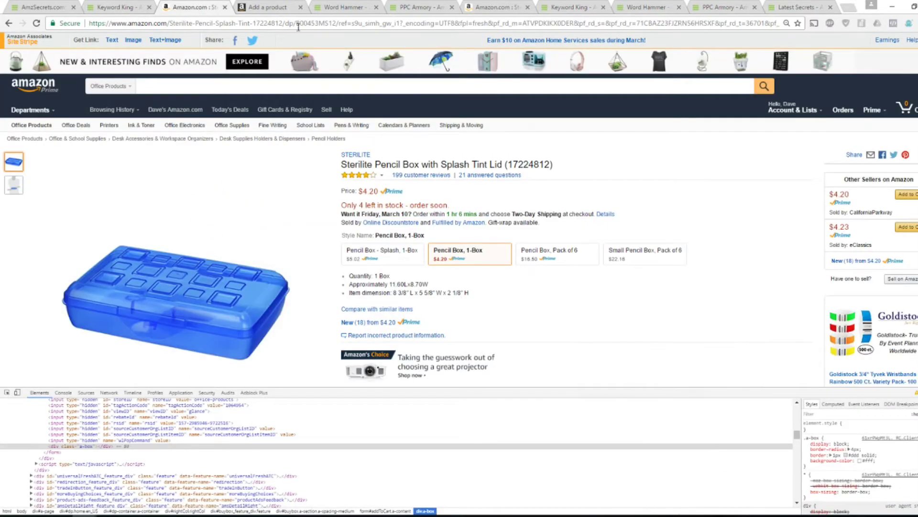
click(110, 7)
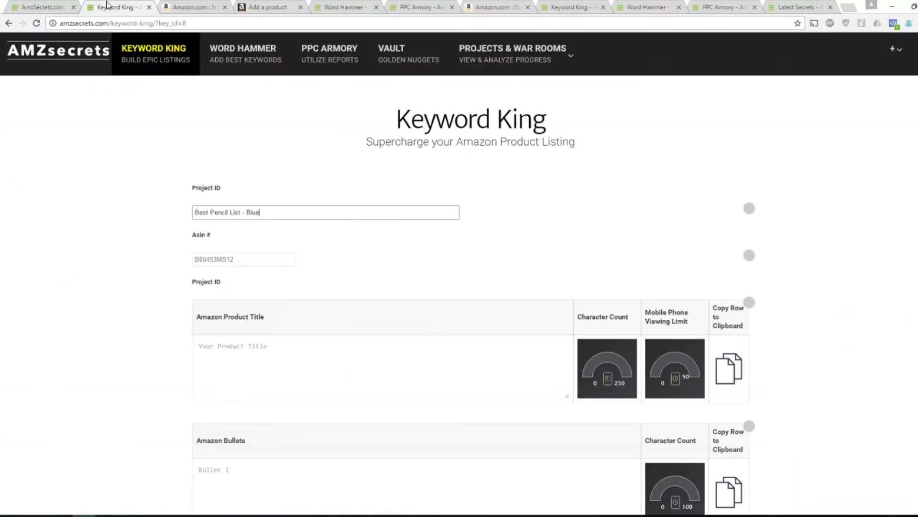
click(255, 260)
text(B00453MS12)
scroll(384, 344, down, 1)
- Copy the title "Sterilite Pencil Box with Splash Tint Lid (17224812)" from the Amazon listing into Keyword King's Amazon Product Title
click(282, 305)
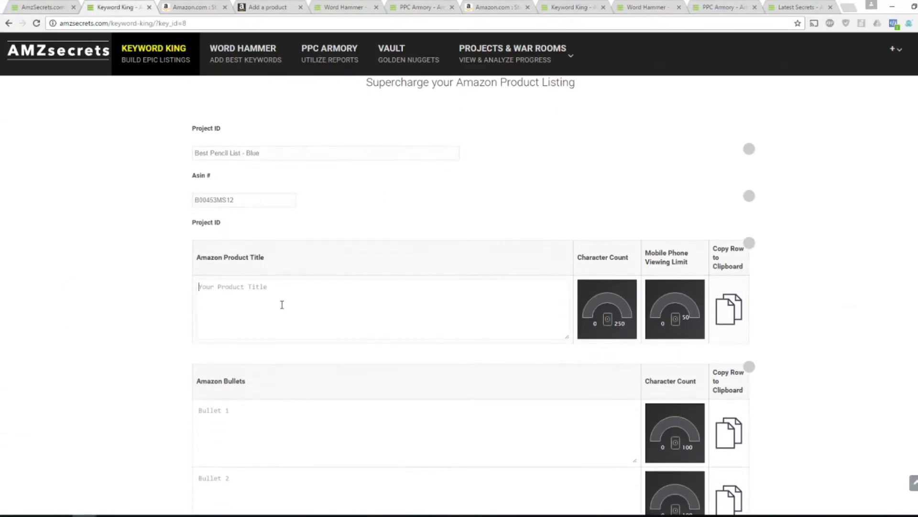
click(205, 8)
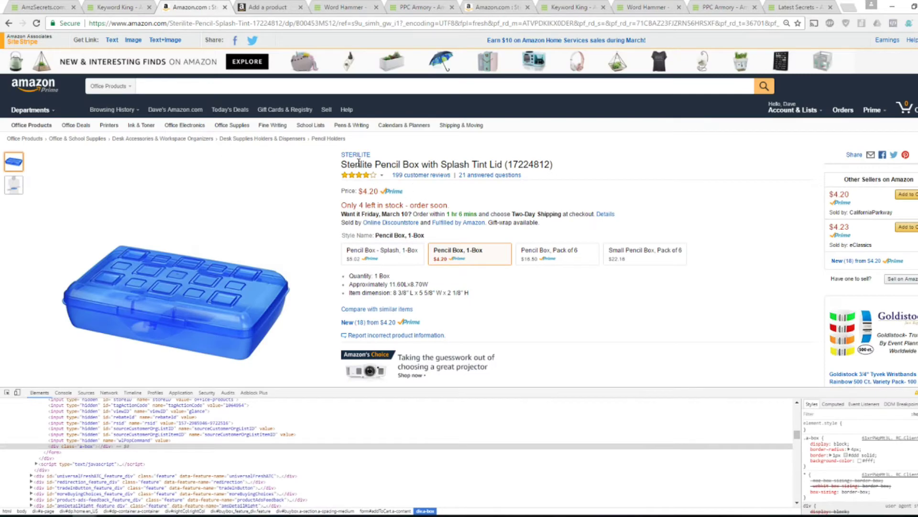
drag(343, 160, 577, 165)
key(ctrl+c)
click(95, 7)
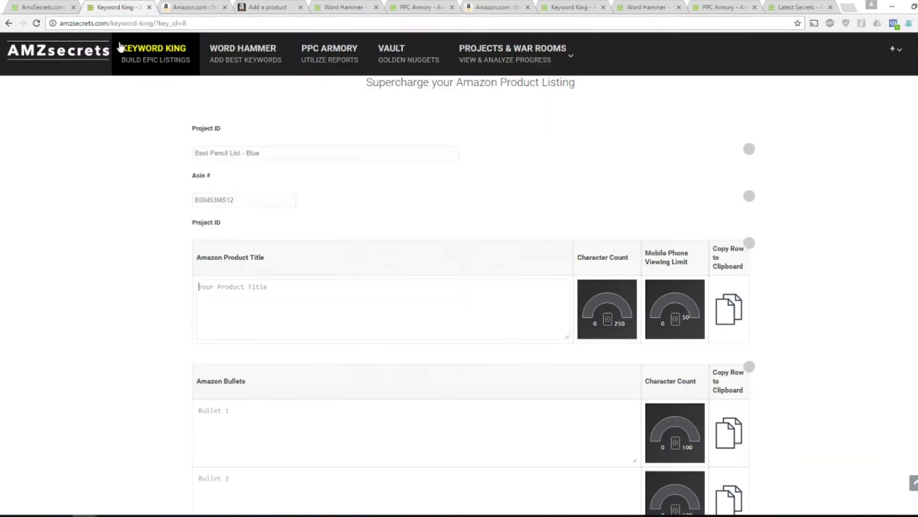
key(ctrl+v)
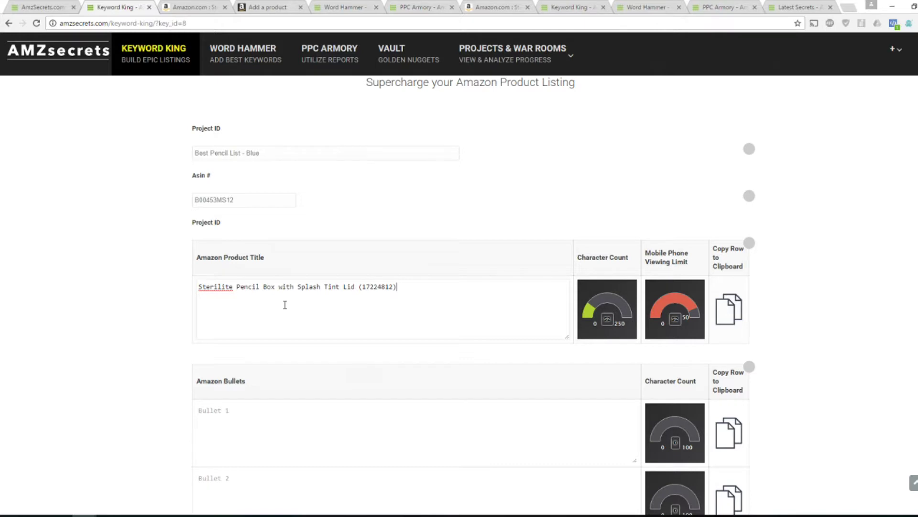
- Check the pasted title against the Amazon listing and examine its character count and mobile phone viewing limit gauges
click(195, 5)
click(313, 177)
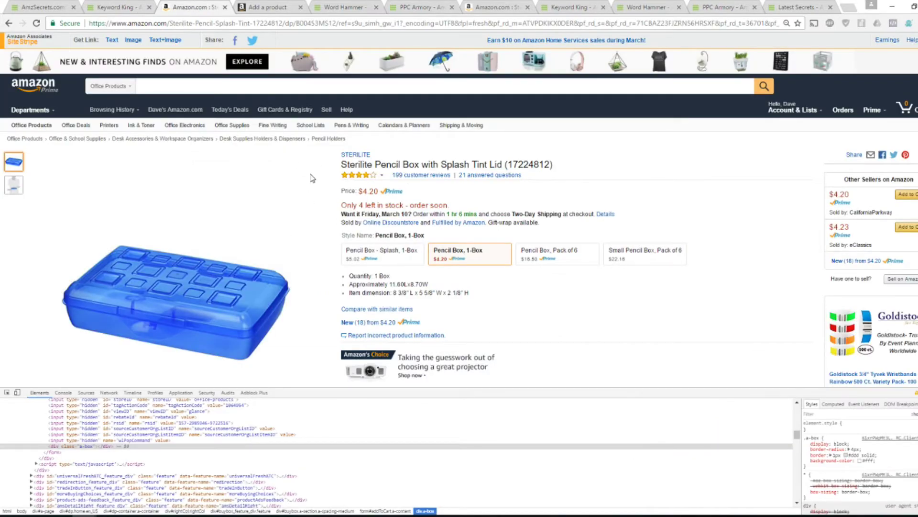
click(97, 69)
click(115, 7)
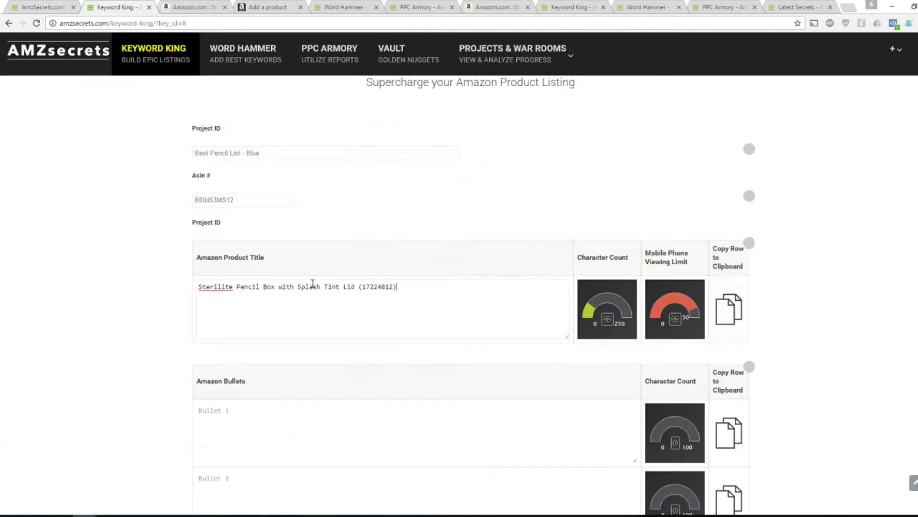
scroll(312, 283, down, 1)
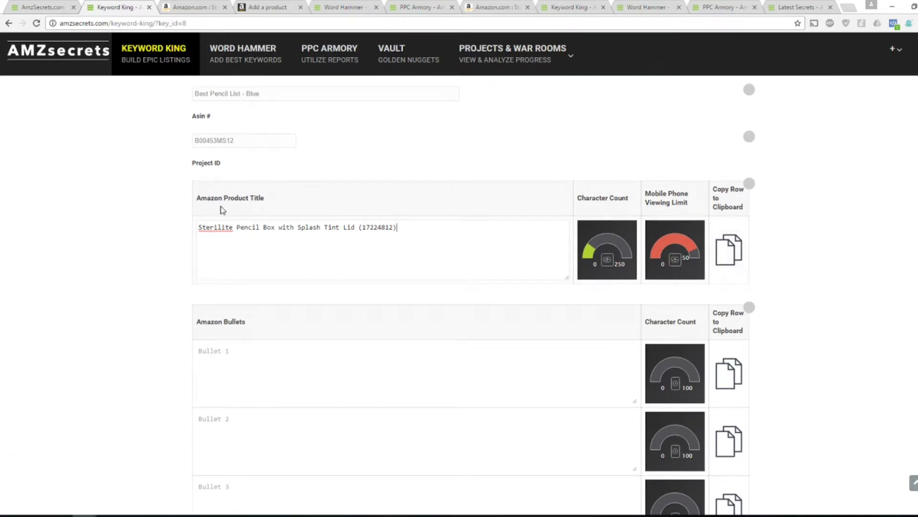
mouse_move(606, 259)
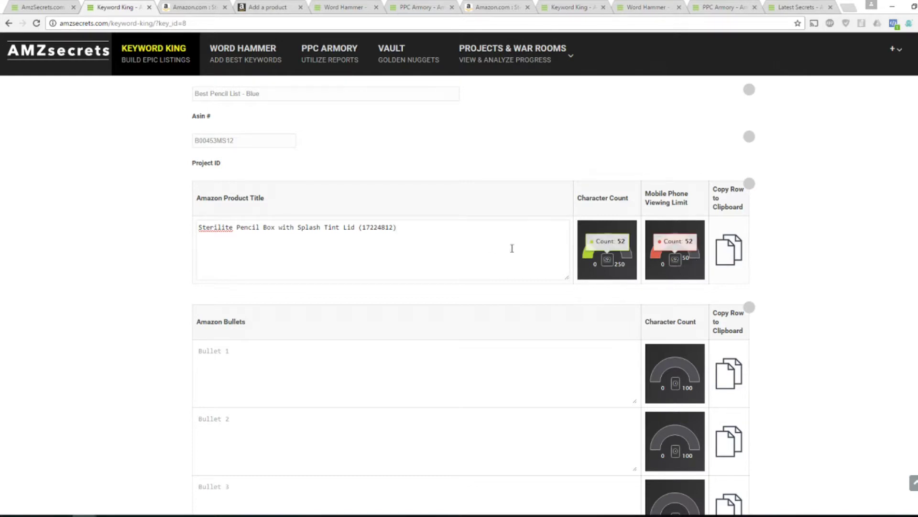
- Review Keyword King's empty bullet and search term rows alongside the Amazon listing
scroll(411, 263, down, 3)
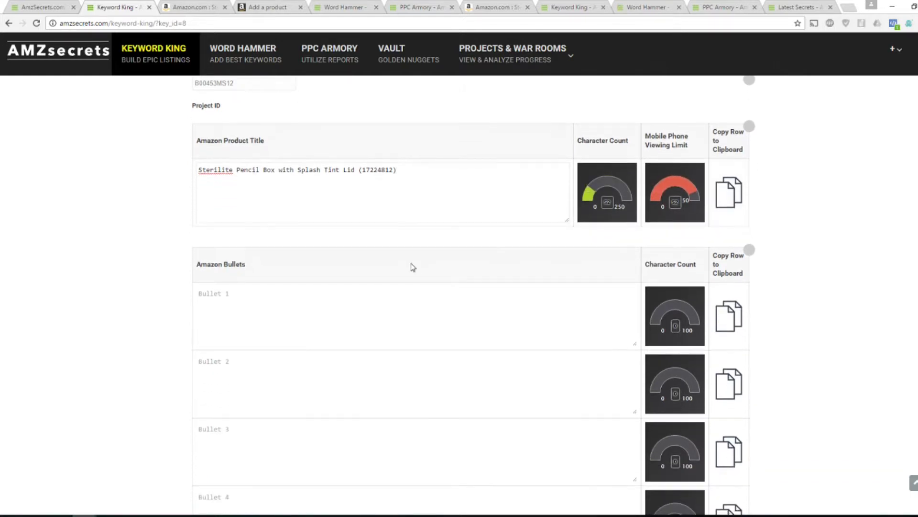
click(182, 6)
click(116, 6)
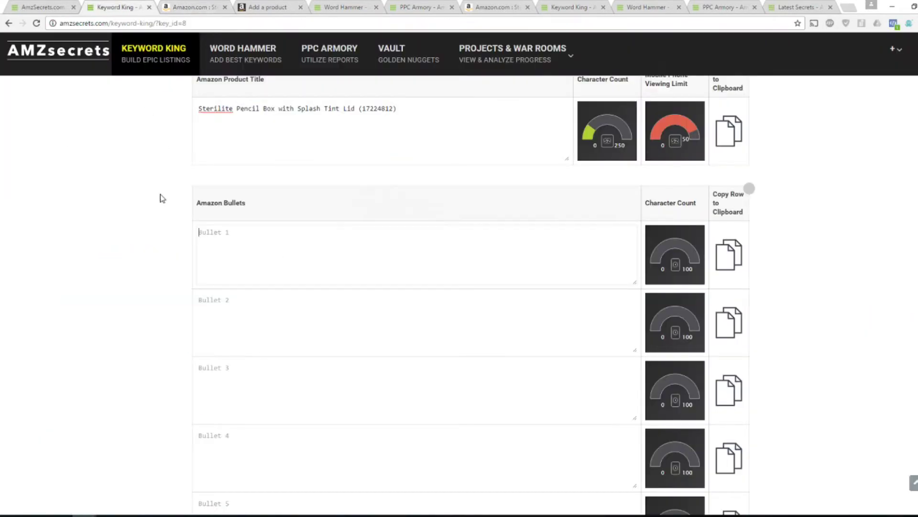
scroll(113, 209, down, 8)
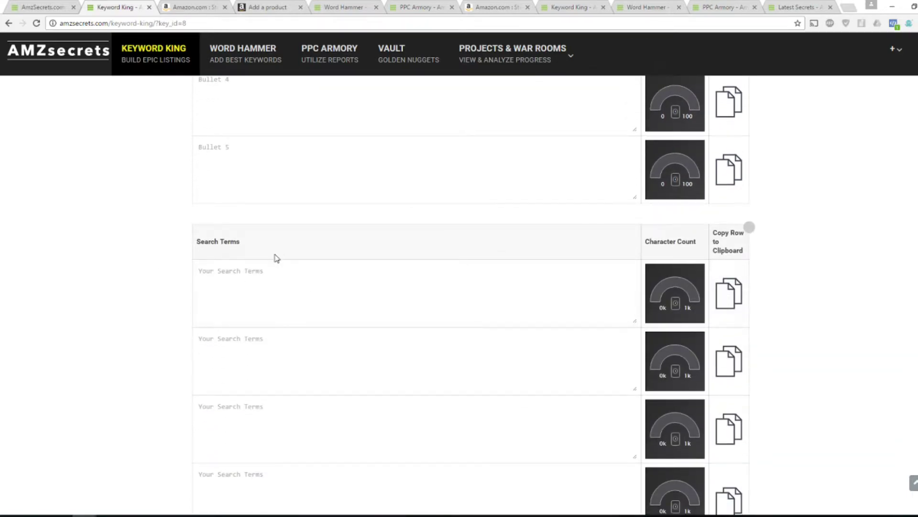
scroll(188, 209, up, 3)
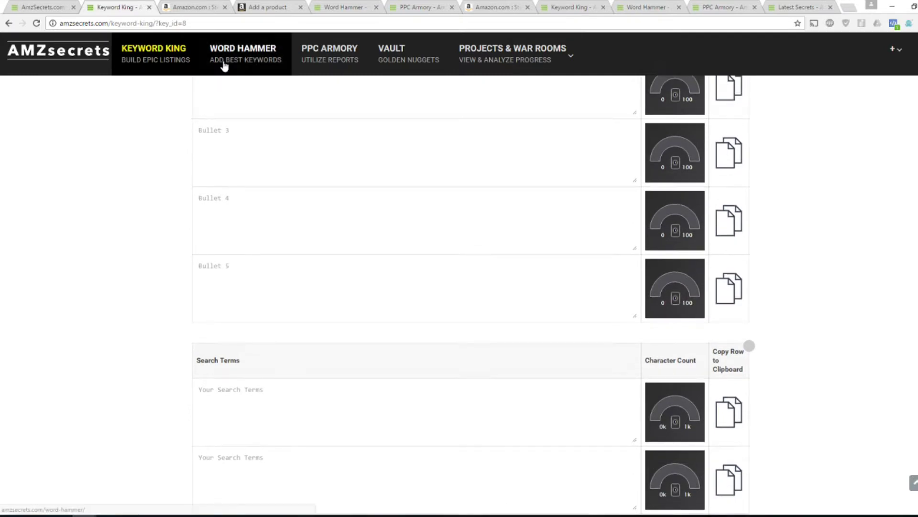
- Open Word Hammer separately and search Amazon United States keywords for "pencil box"
middle_click(266, 47)
click(198, 9)
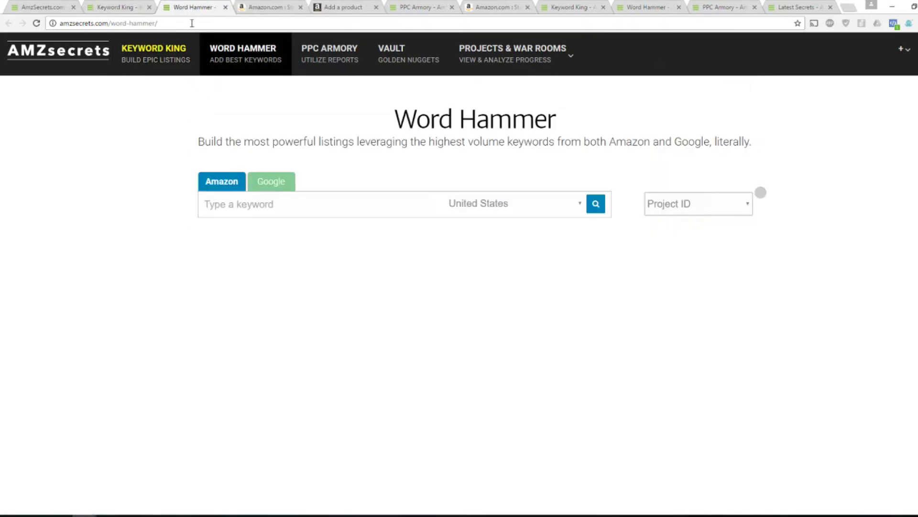
click(242, 202)
text(pencil box)
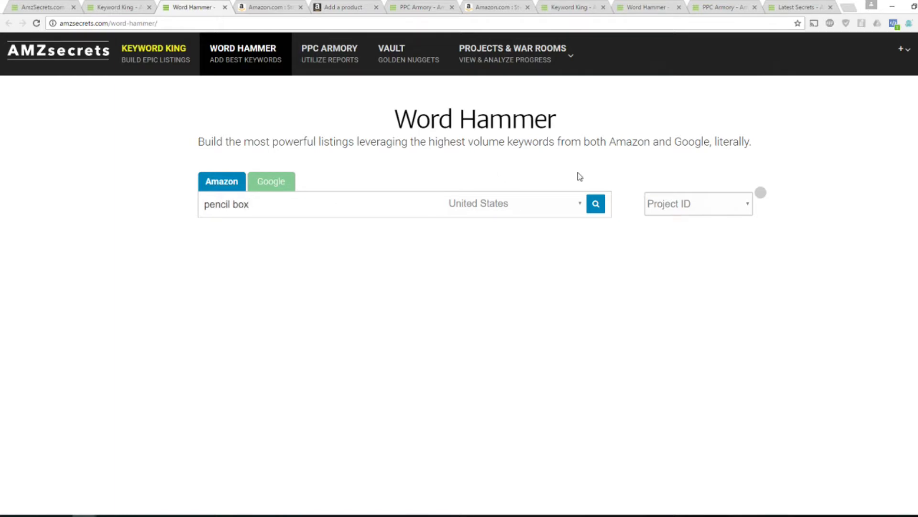
click(265, 187)
click(218, 184)
click(593, 214)
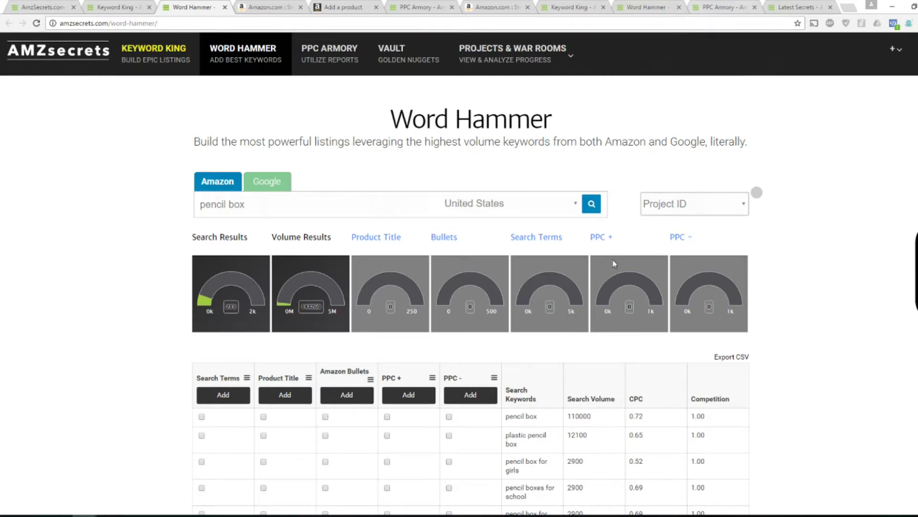
- Examine the pencil box keyword results, including their search volume, CPC and competition, down to the zero-volume phrases
scroll(565, 287, down, 1)
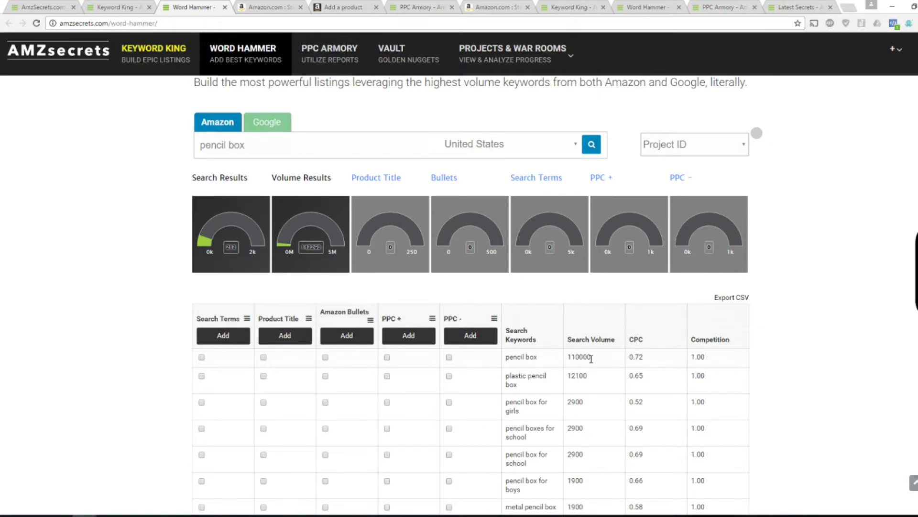
scroll(591, 359, down, 1)
scroll(538, 316, down, 1)
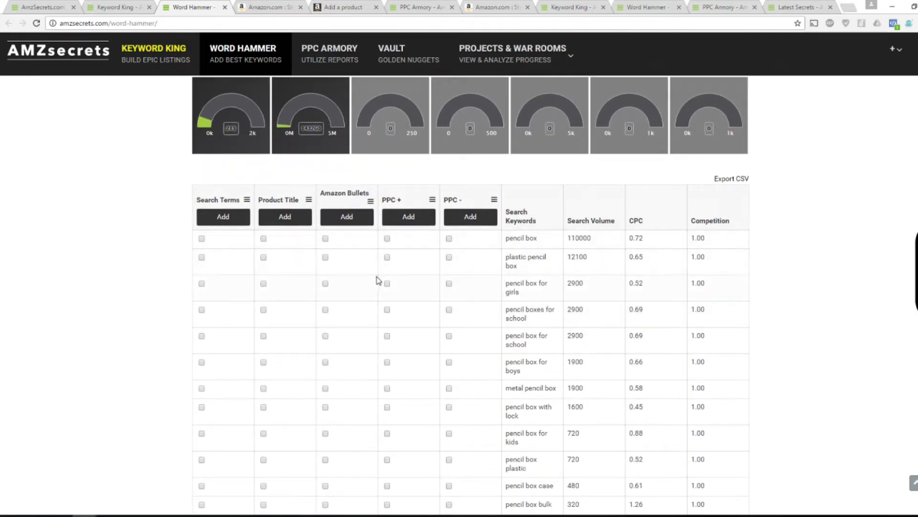
scroll(378, 283, up, 2)
scroll(372, 293, down, 1)
scroll(364, 291, down, 20)
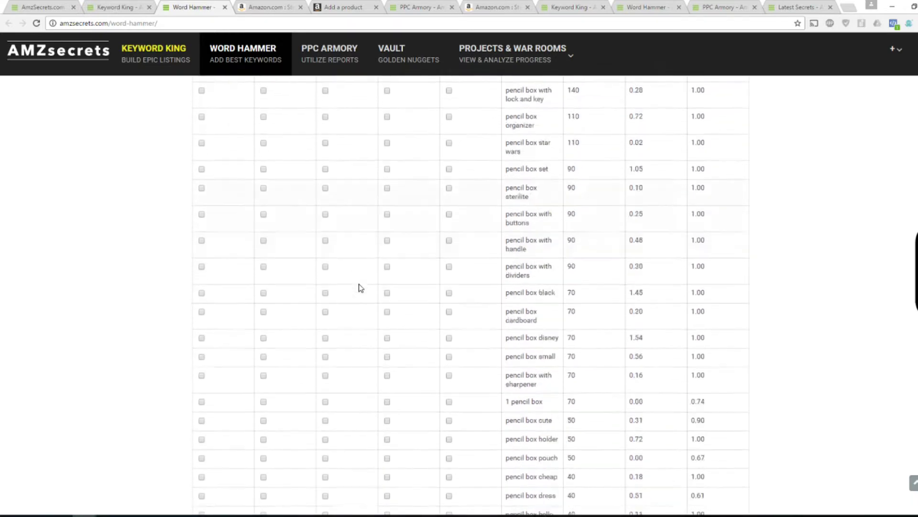
scroll(470, 294, down, 10)
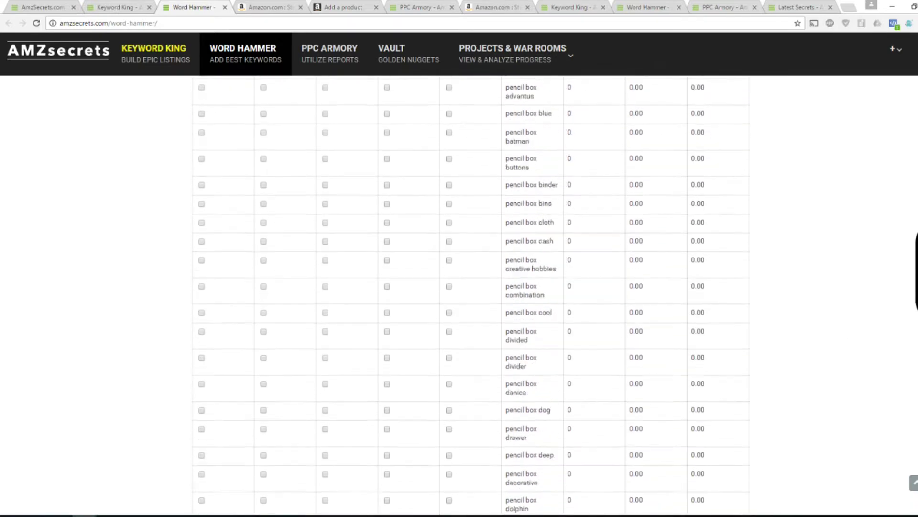
scroll(471, 294, up, 20)
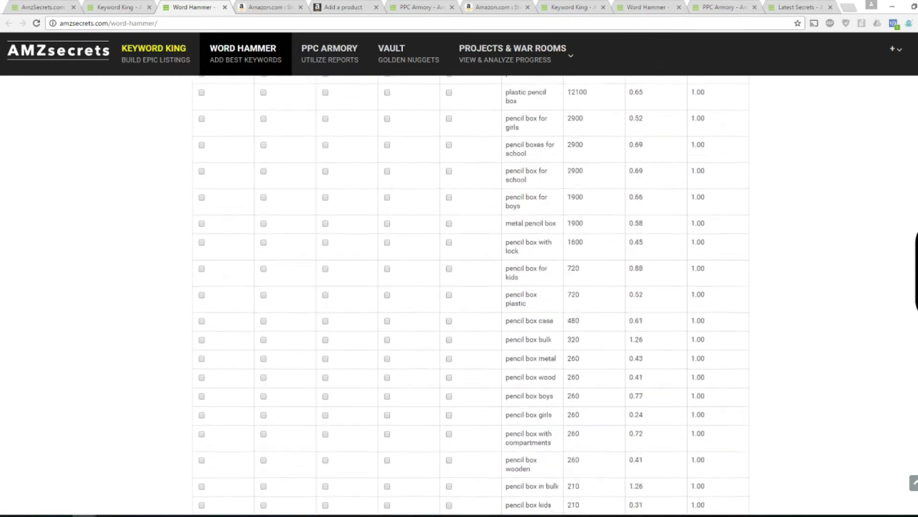
- Compare the Keyword King project's empty rows and the pencil box's Amazon listing with the Word Hammer results
click(157, 8)
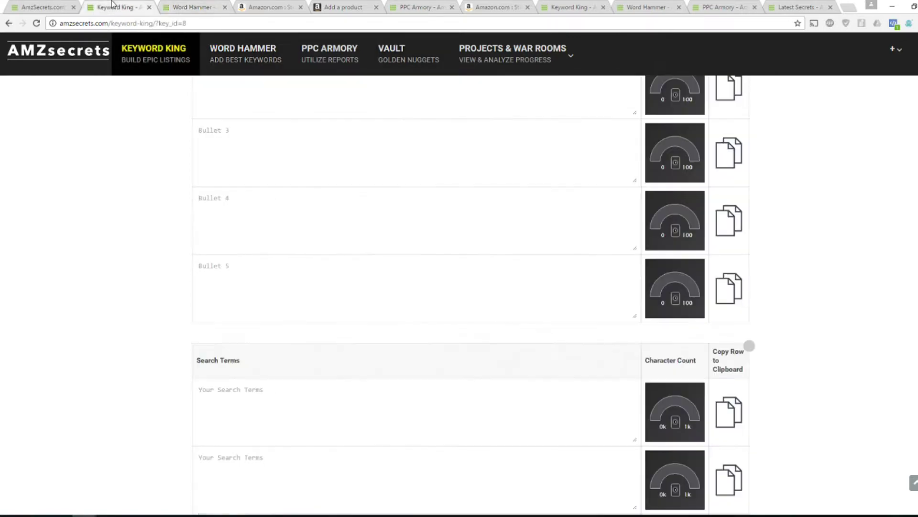
click(264, 8)
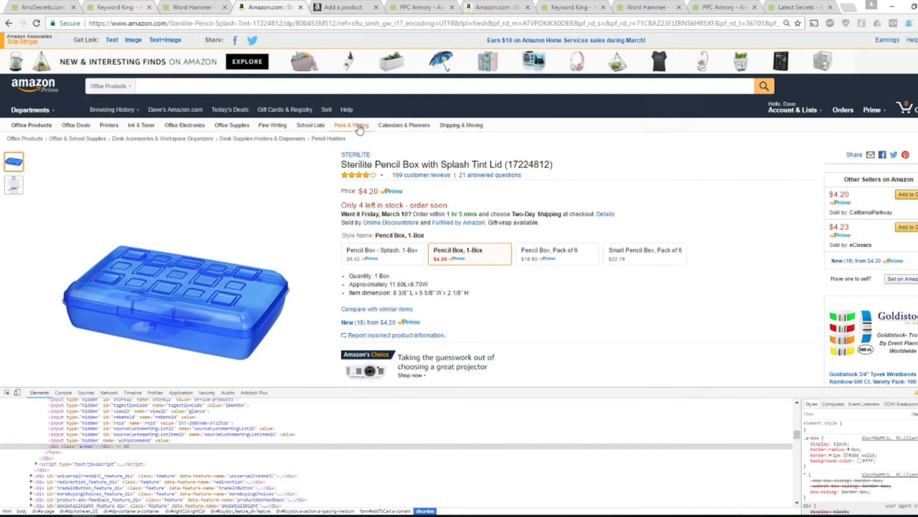
scroll(240, 214, down, 1)
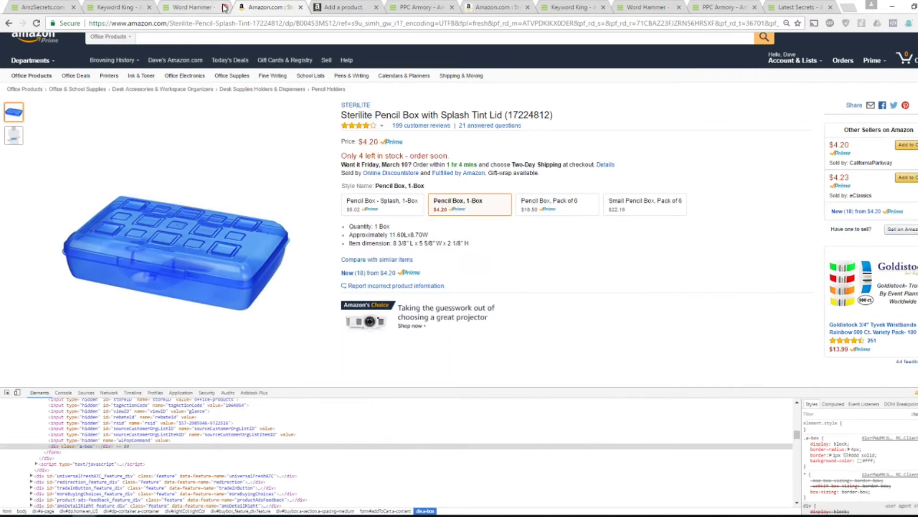
click(187, 13)
click(119, 9)
click(189, 9)
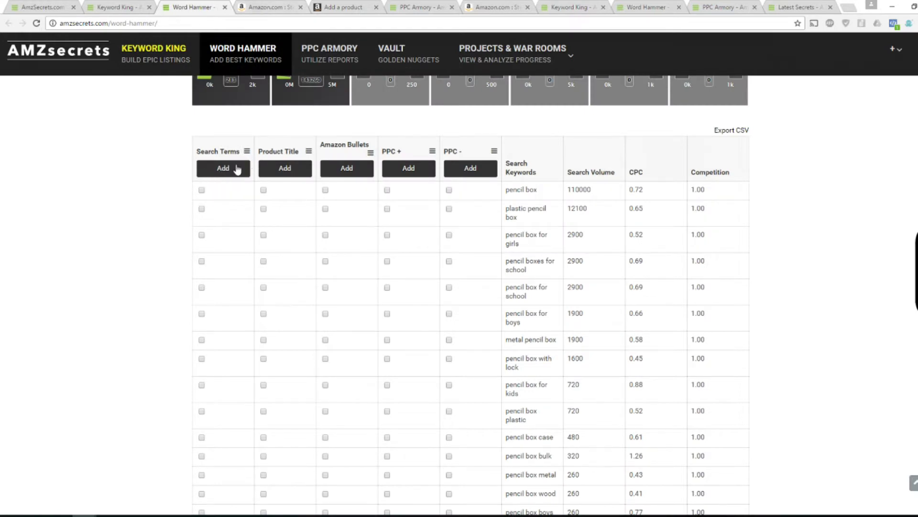
- Assign the Word Hammer keywords to the Best Pencil List - Blue project
scroll(684, 216, up, 5)
click(689, 205)
click(682, 246)
- Select the first 100 keyword results for Search Terms and add them to the project
scroll(248, 249, down, 3)
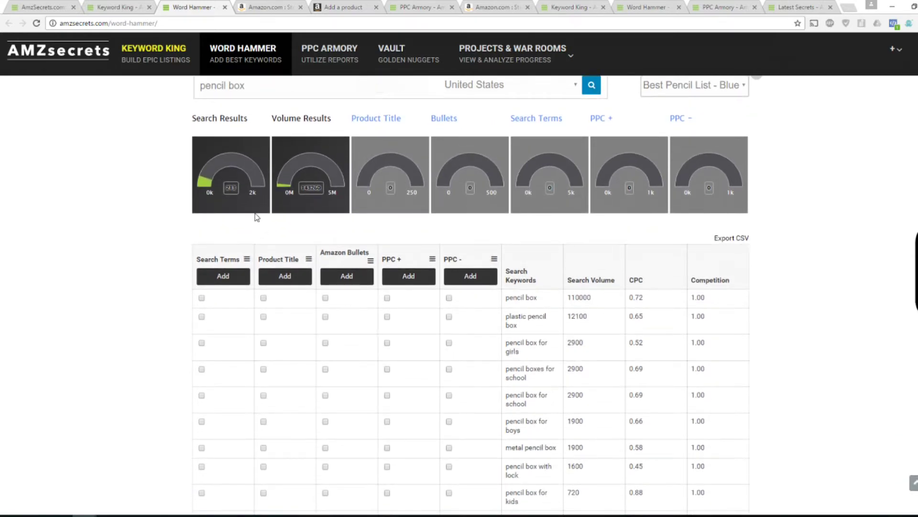
scroll(206, 237, down, 1)
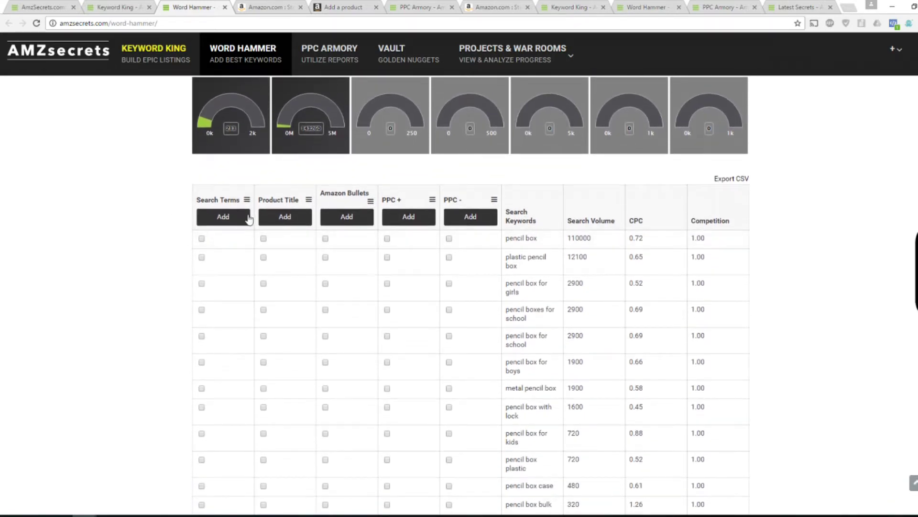
click(247, 200)
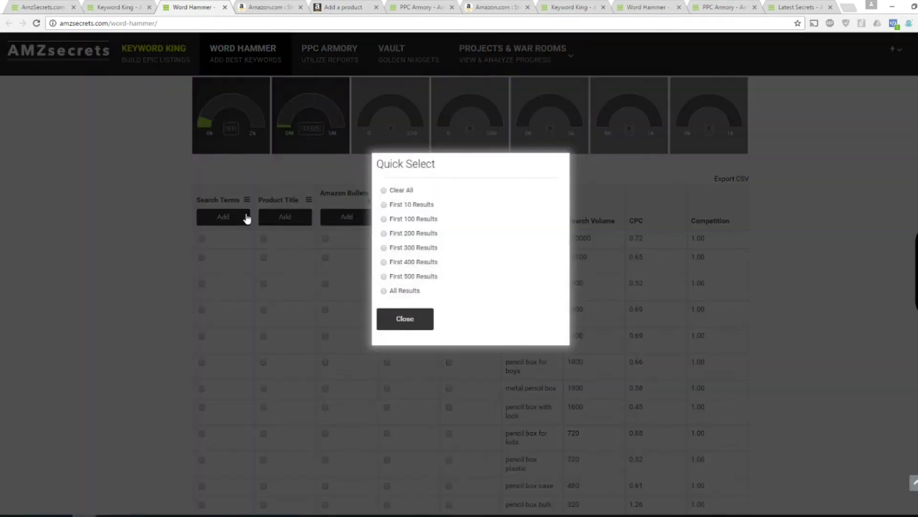
click(384, 220)
click(401, 320)
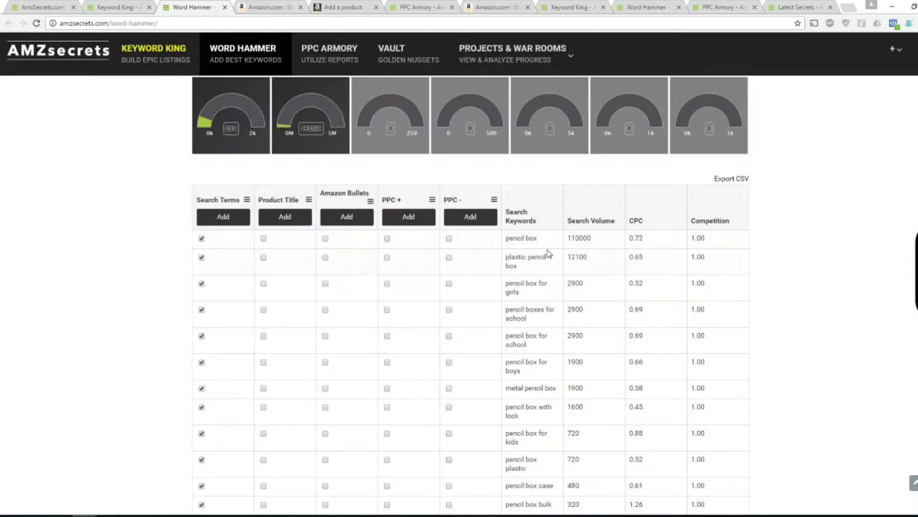
scroll(516, 239, down, 3)
scroll(193, 188, up, 2)
scroll(194, 188, up, 2)
click(224, 219)
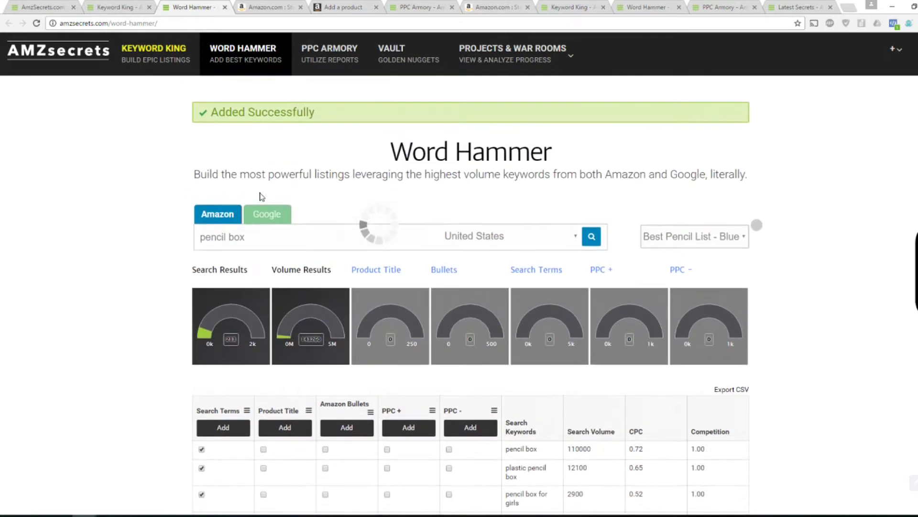
- Check the Search Terms count in Word Hammer, and examine the added words and character count in Keyword King
scroll(428, 240, down, 1)
mouse_move(531, 268)
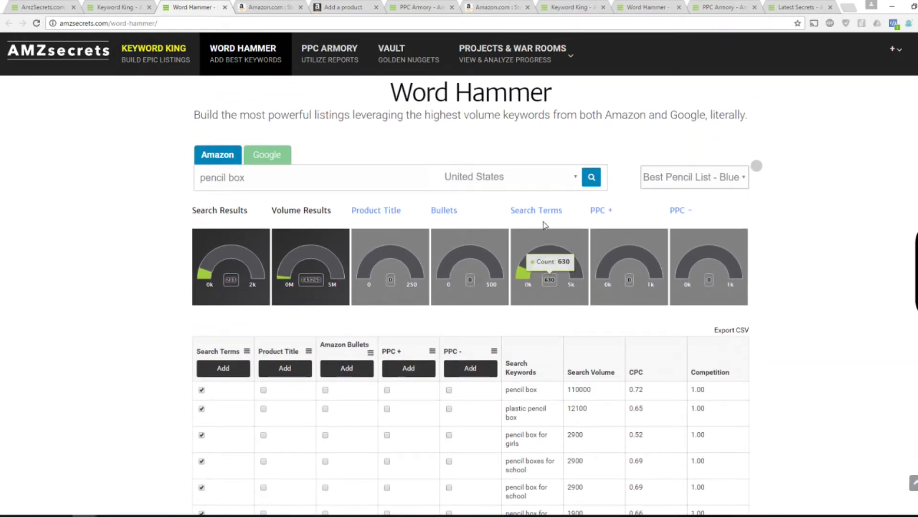
click(113, 7)
scroll(125, 225, up, 7)
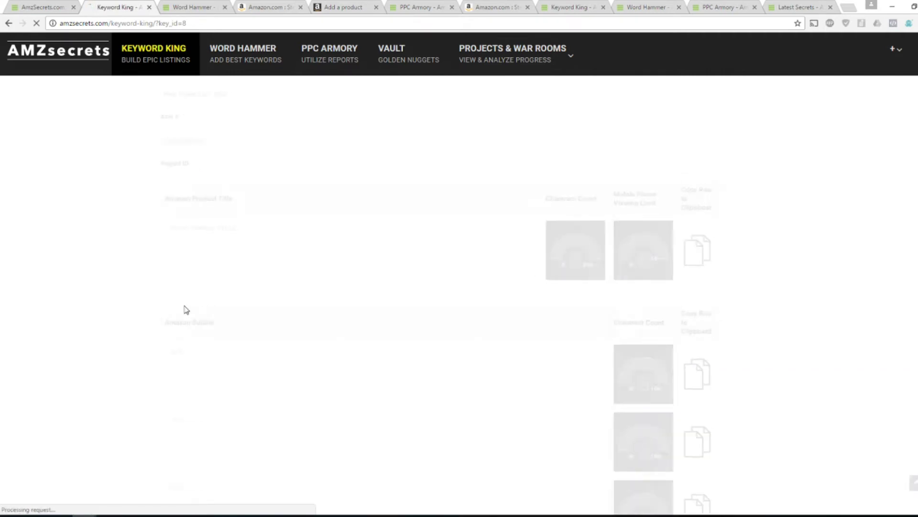
scroll(160, 287, down, 11)
mouse_move(692, 243)
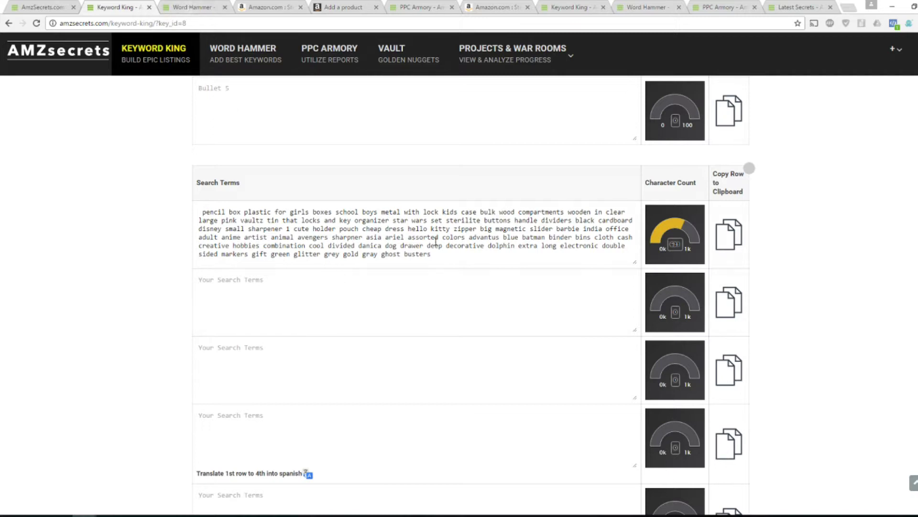
- Compare the Word Hammer keyword phrases with the words in Keyword King's first search terms row
click(193, 8)
scroll(515, 343, down, 3)
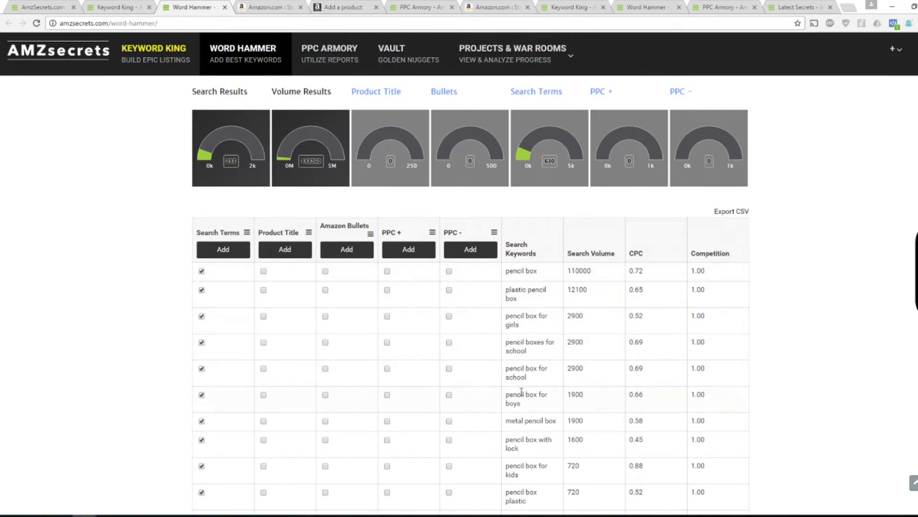
scroll(521, 392, down, 1)
key(ctrl+shift+Tab)
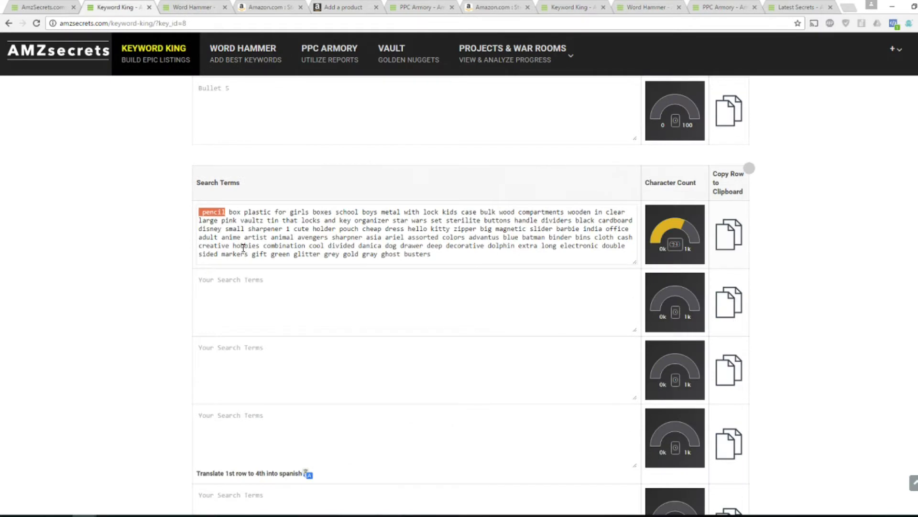
click(268, 222)
click(165, 6)
click(113, 10)
- Review Keyword King's remaining search term rows and Spanish translation options, and read the first row's opening words
scroll(652, 306, down, 2)
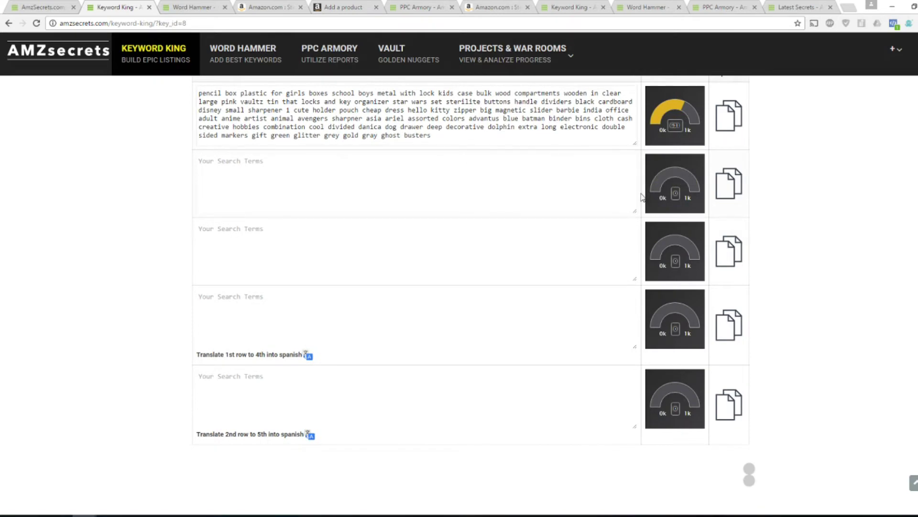
scroll(475, 182, up, 1)
scroll(476, 182, up, 1)
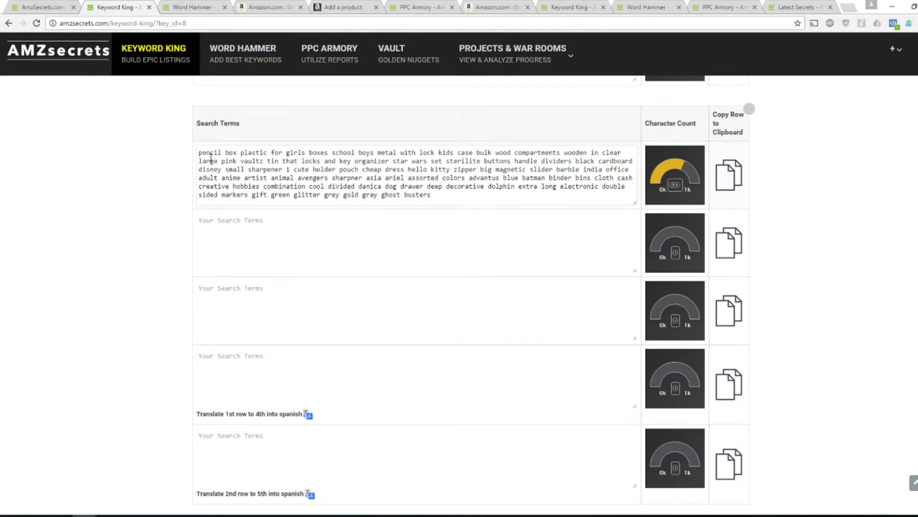
drag(202, 152, 256, 152)
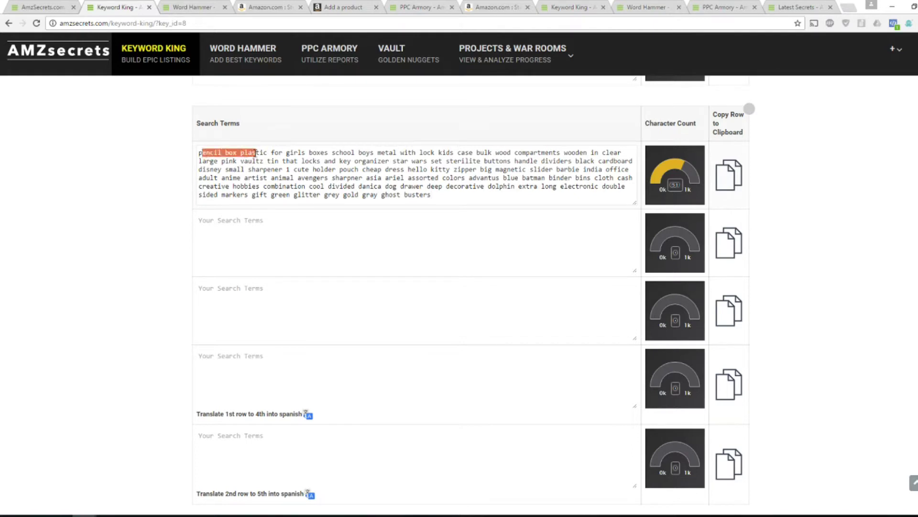
click(275, 152)
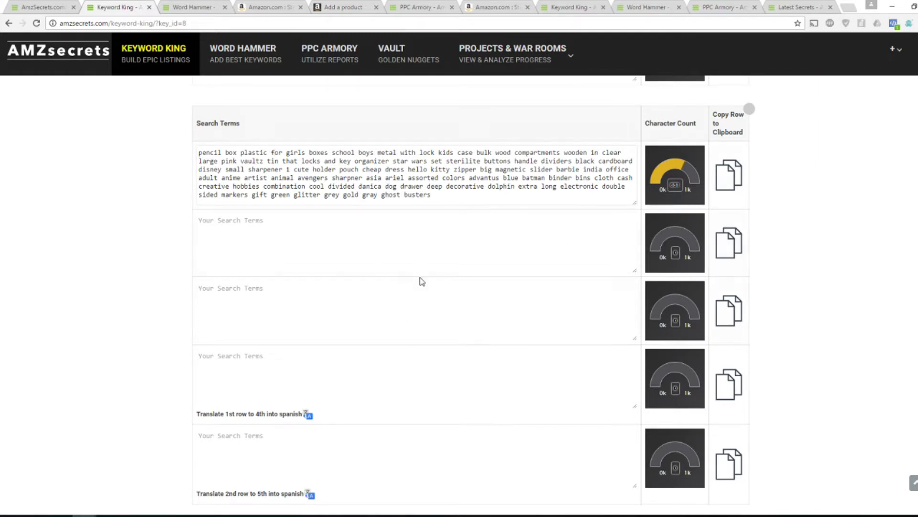
- Review the search volumes in Word Hammer's keyword list and the Quick Select options for Search Terms
click(197, 11)
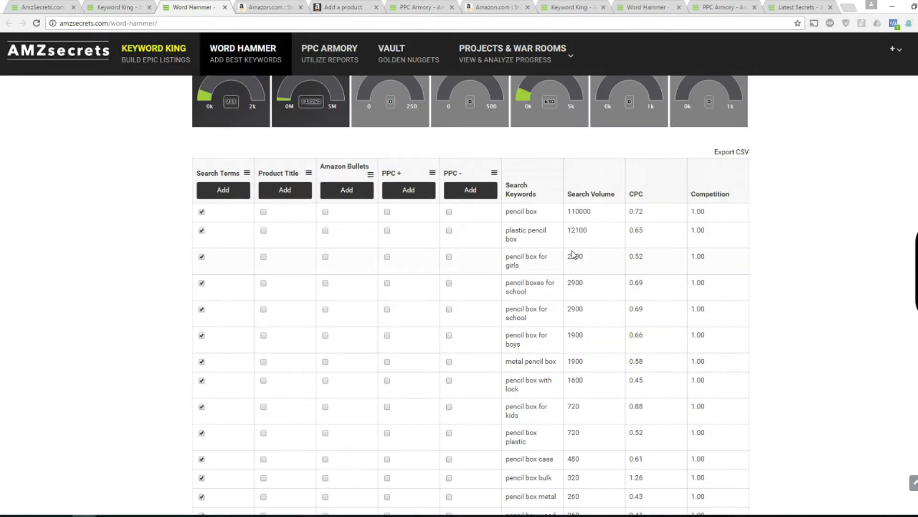
scroll(230, 189, down, 1)
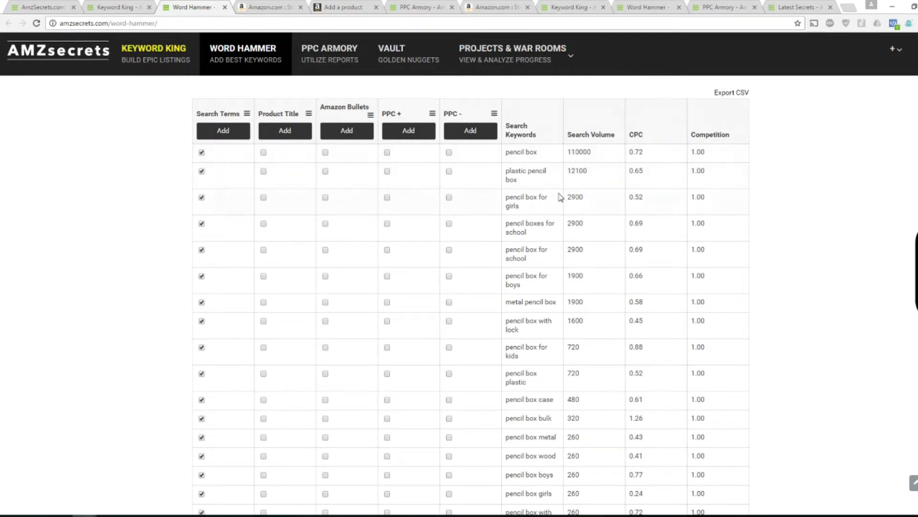
scroll(378, 172, up, 1)
scroll(378, 171, up, 4)
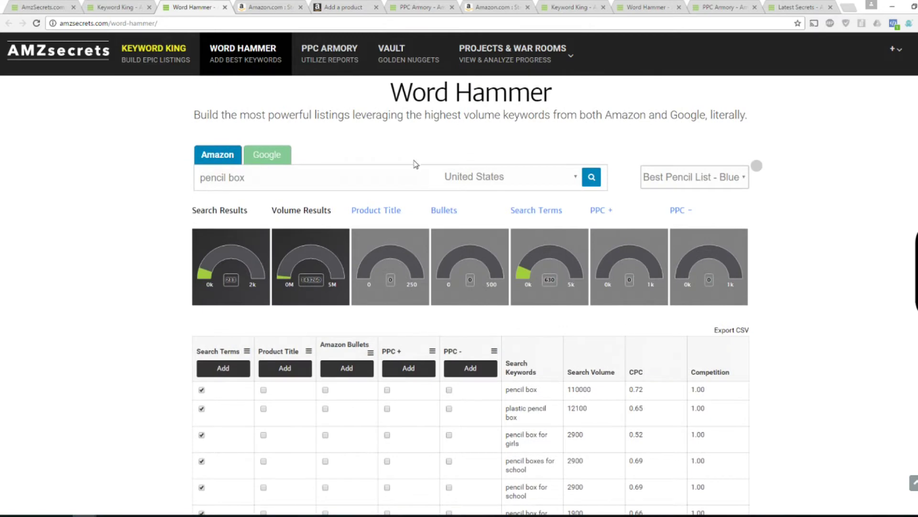
scroll(253, 198, down, 2)
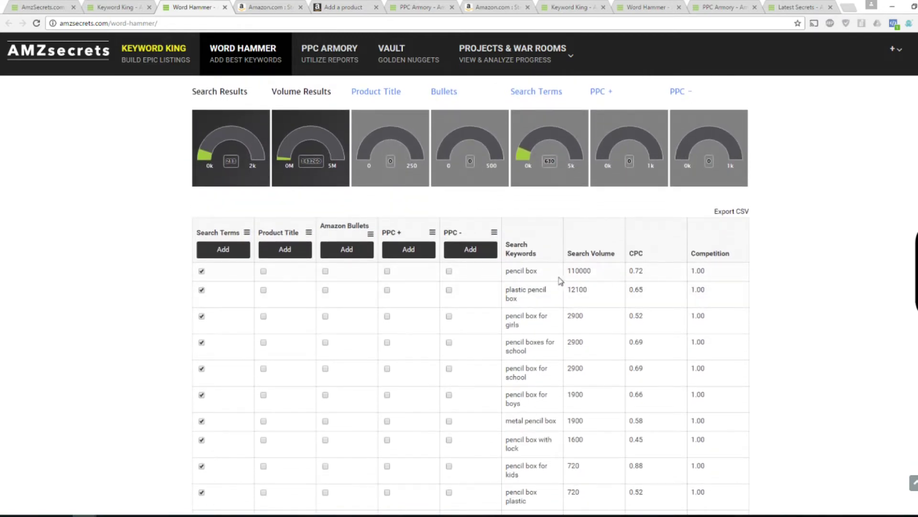
click(247, 233)
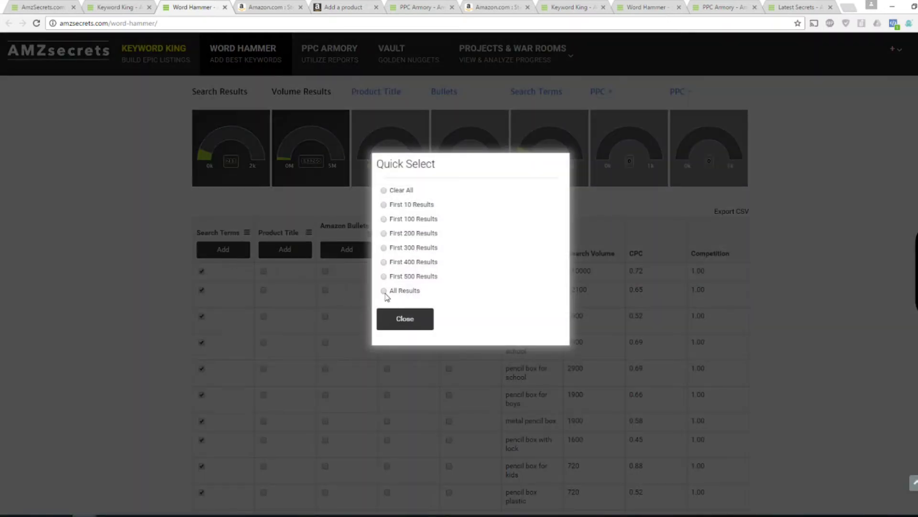
click(402, 318)
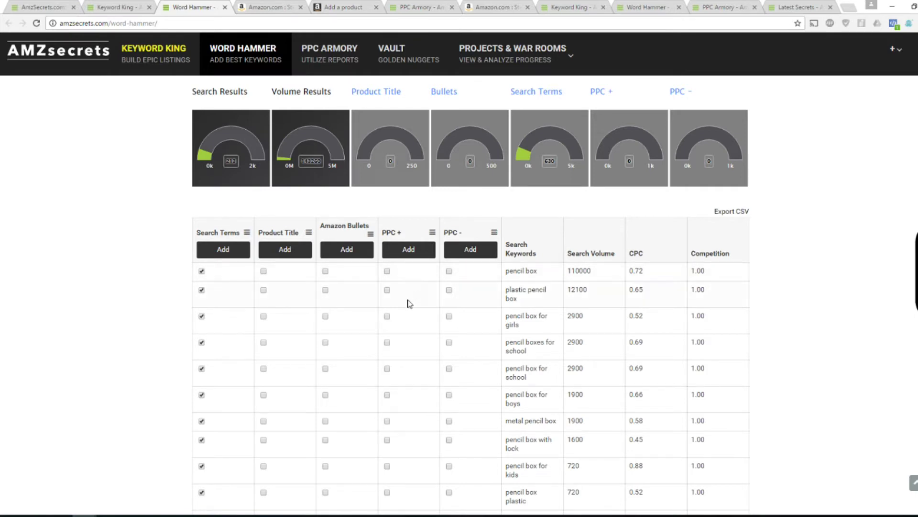
- Select the first 300 keyword results for PPC +
scroll(406, 303, down, 1)
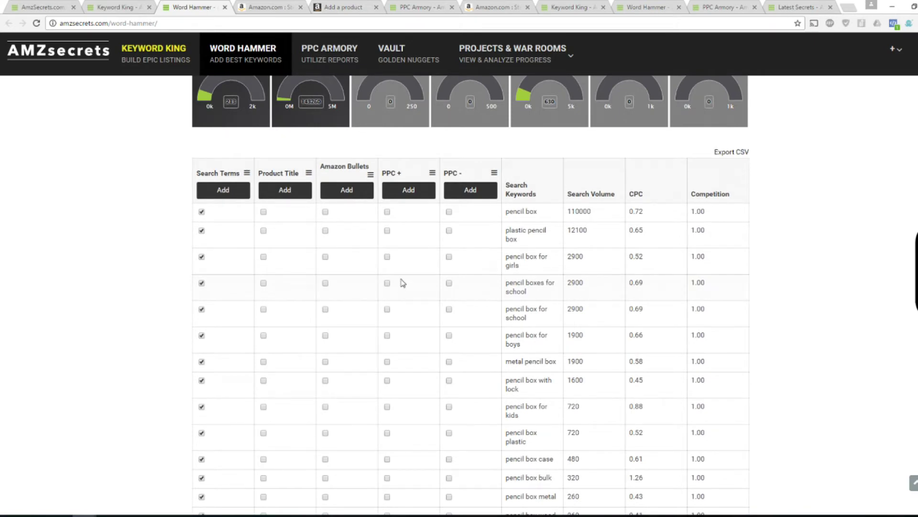
click(432, 174)
click(383, 247)
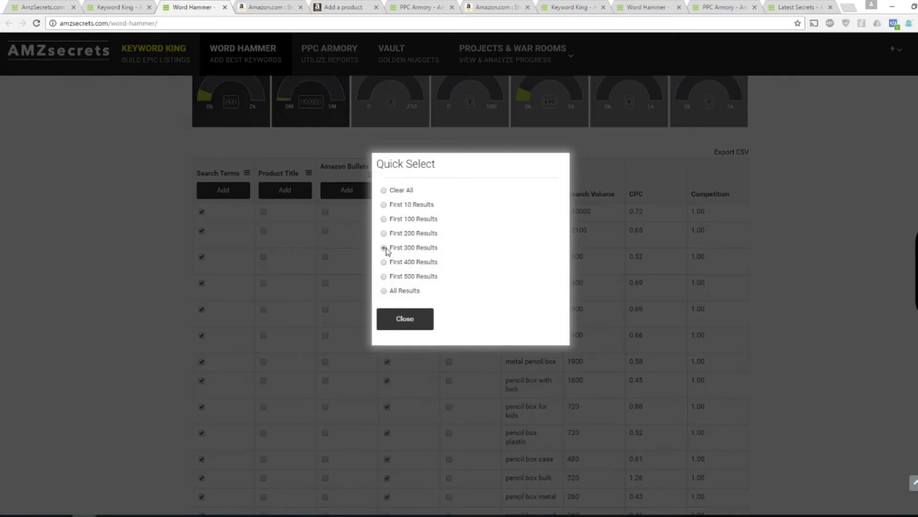
click(393, 318)
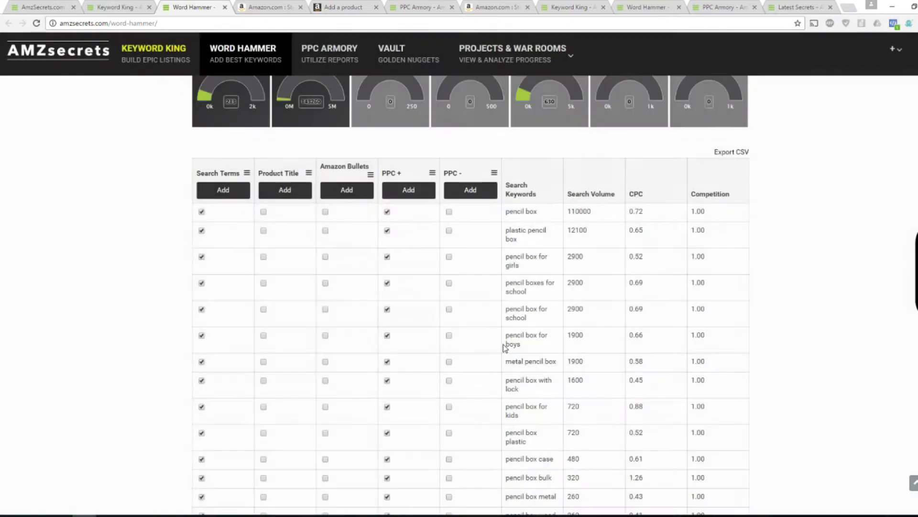
- Add the selected keywords to PPC + and reload Keyword King to bring up its updated helpful PPC keywords list
click(418, 199)
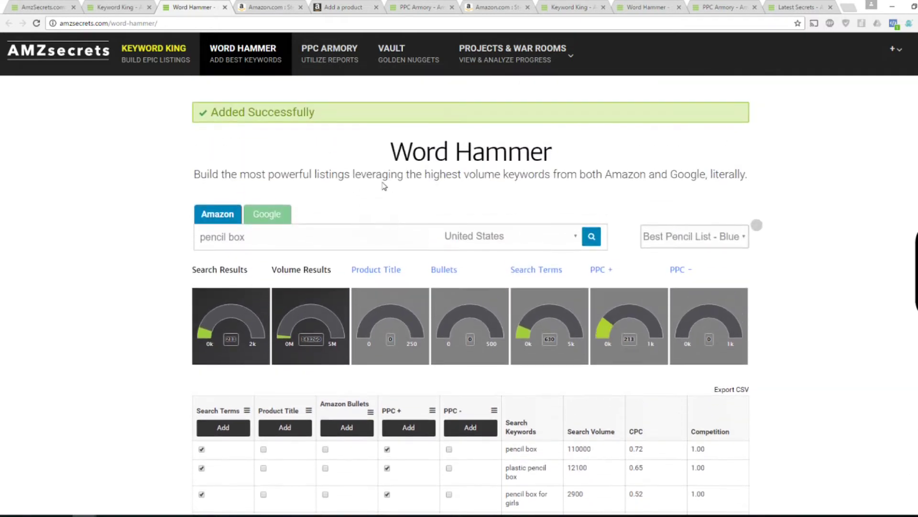
click(115, 6)
scroll(172, 301, down, 8)
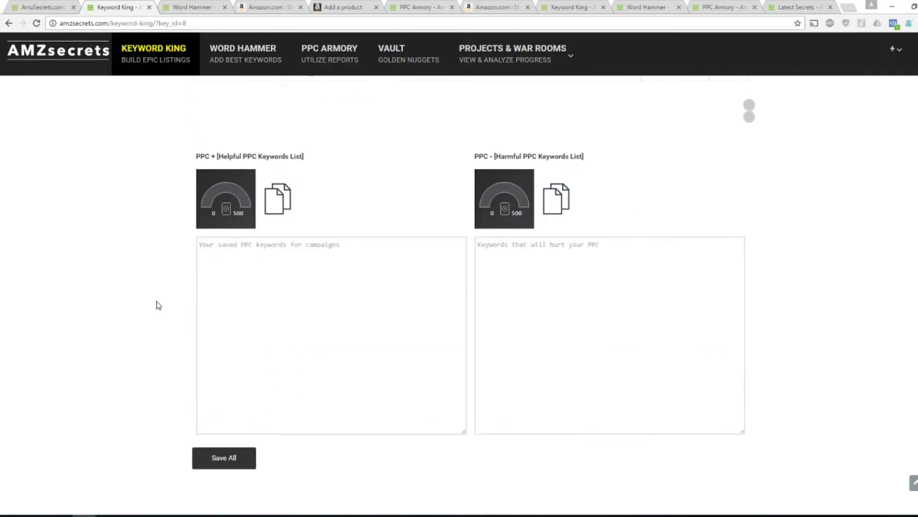
scroll(162, 300, up, 3)
click(191, 6)
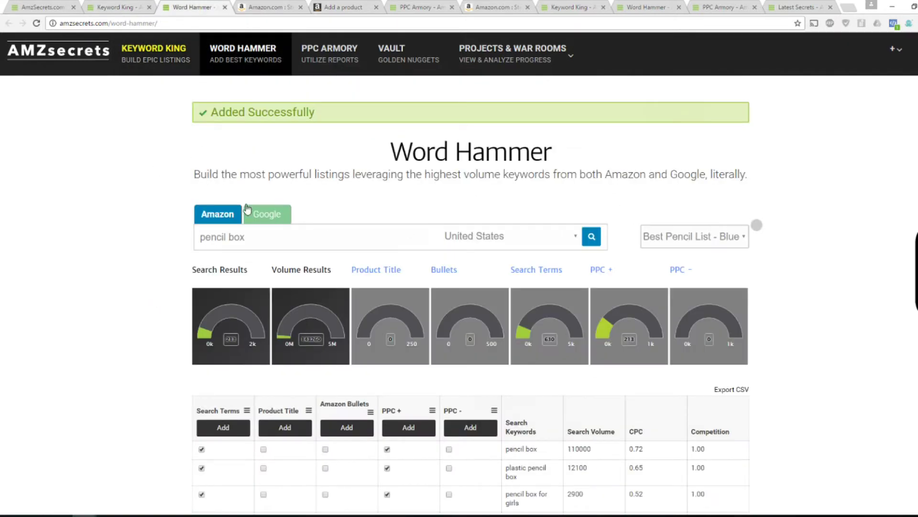
click(139, 6)
click(36, 23)
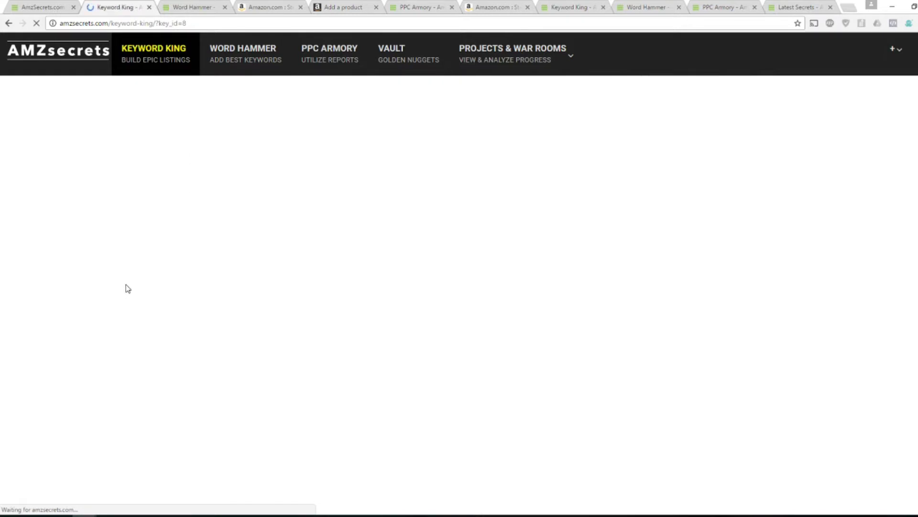
scroll(128, 286, down, 3)
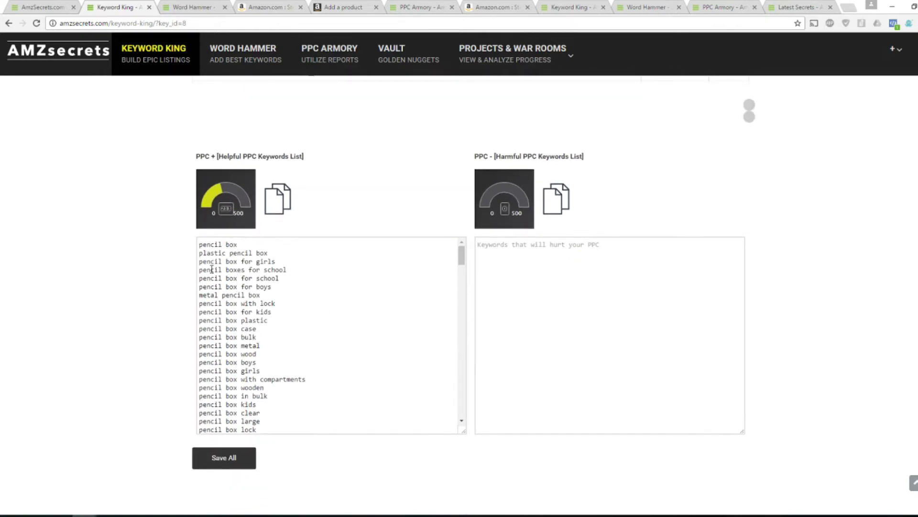
- Review the keyword phrases in Keyword King's PPC + list, including "pencil box plastic" and "pencil box case"
scroll(594, 277, up, 2)
scroll(308, 291, down, 2)
drag(200, 325, 256, 330)
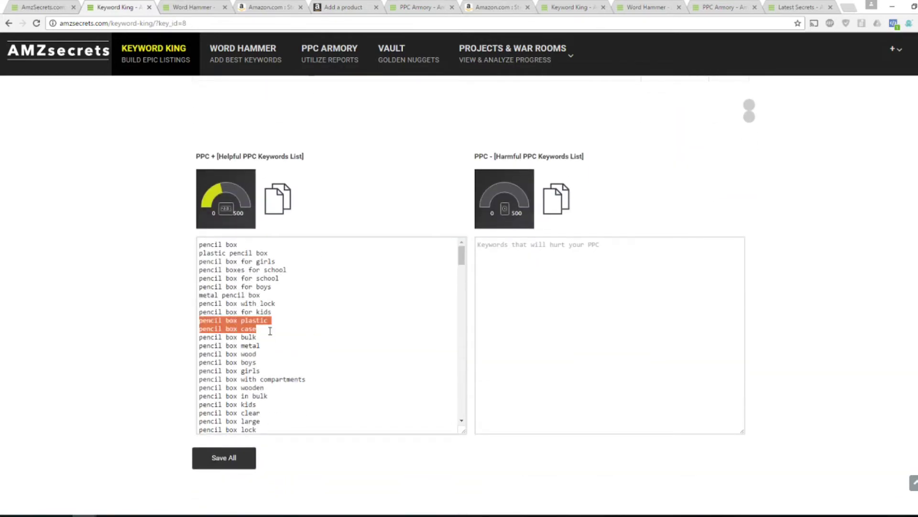
click(270, 331)
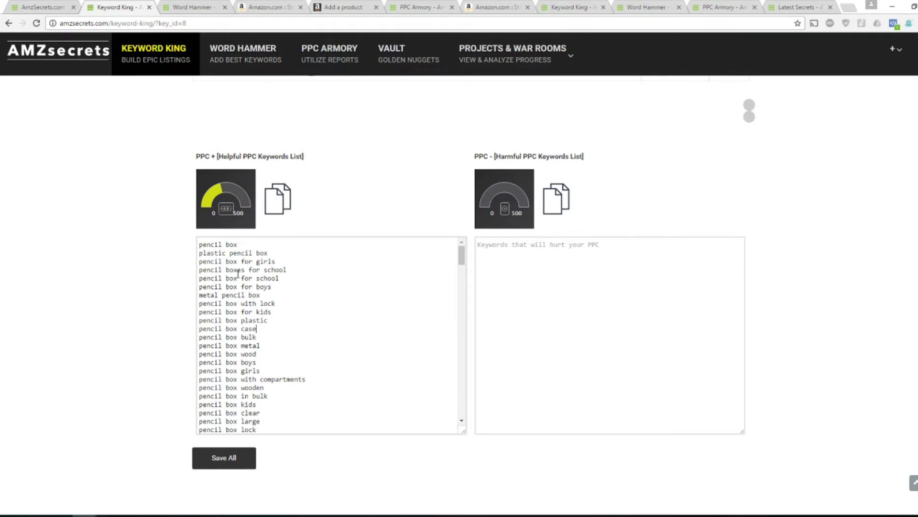
click(407, 327)
scroll(359, 304, up, 4)
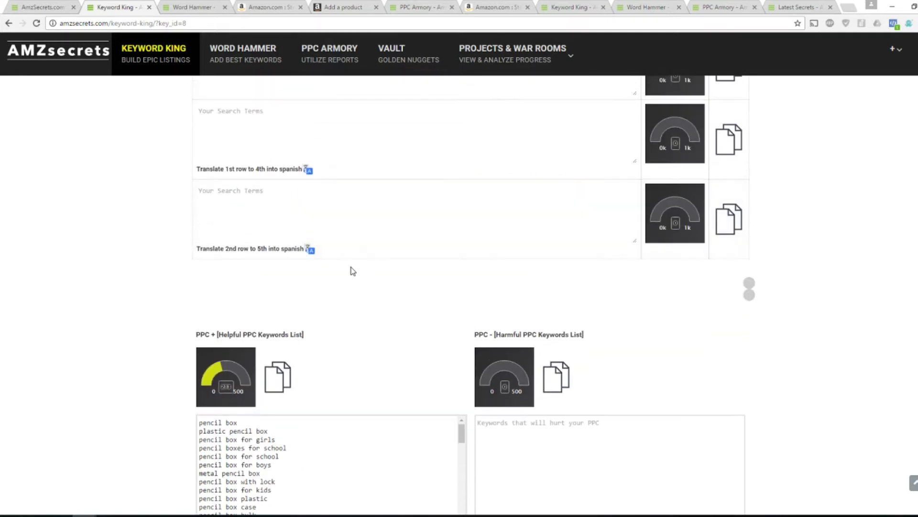
- Copy the phrase "pencil box plastic" from the PPC + list into the PPC - harmful keywords list
scroll(352, 270, down, 3)
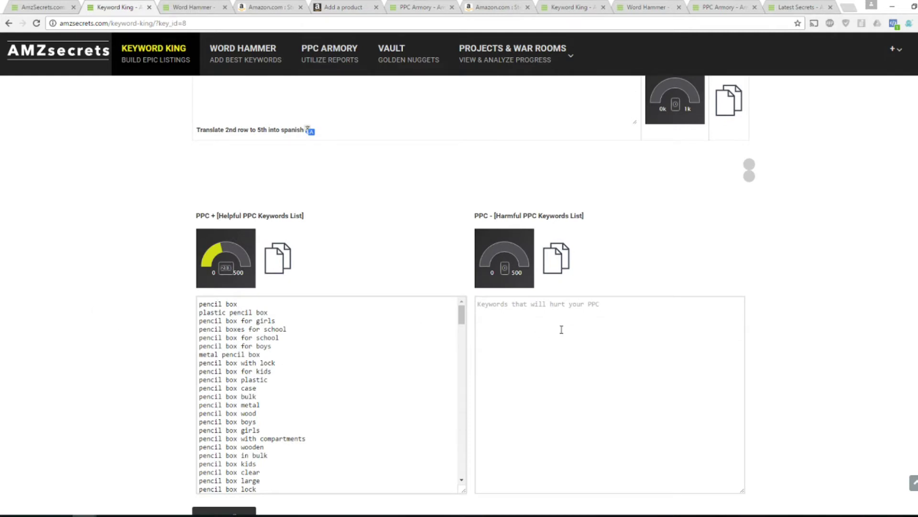
drag(288, 383, 184, 378)
key(ctrl+c)
click(522, 333)
key(ctrl+v)
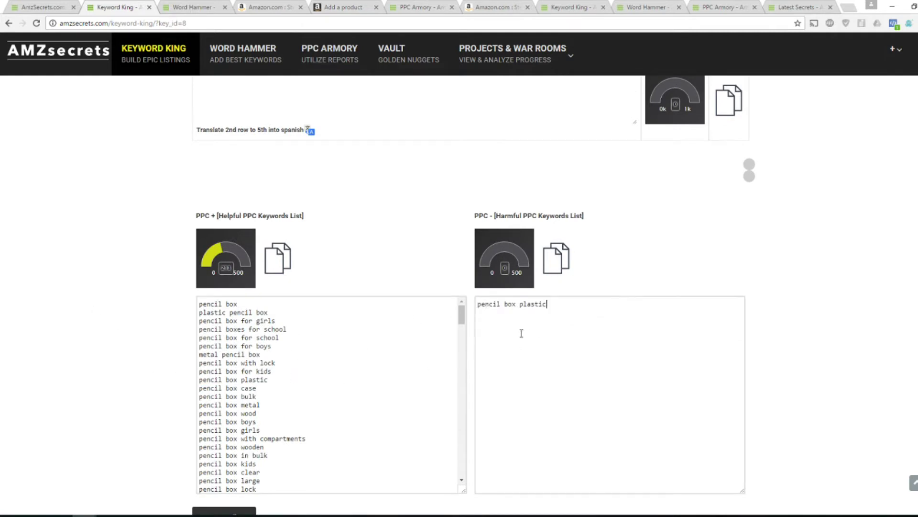
scroll(406, 315, down, 4)
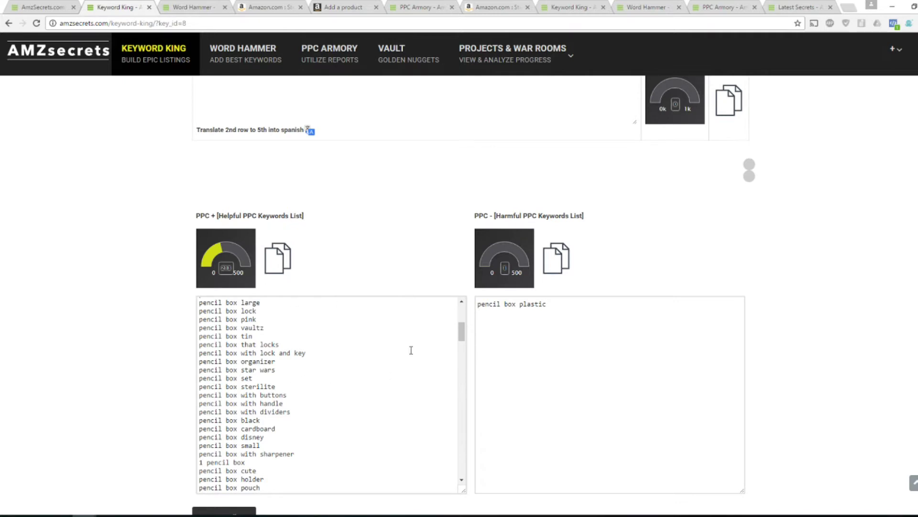
scroll(411, 350, up, 5)
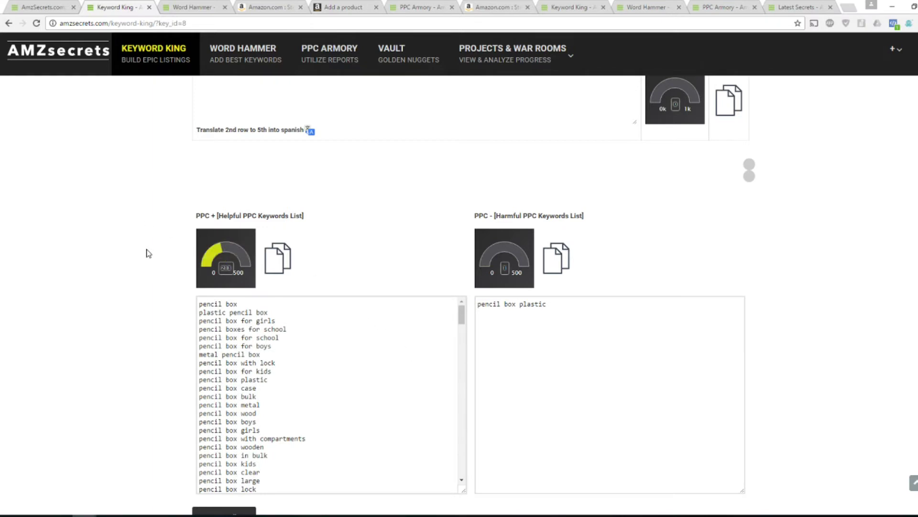
- Search Word Hammer's Amazon keywords for "pens" in the United States
scroll(143, 254, up, 5)
scroll(326, 257, up, 2)
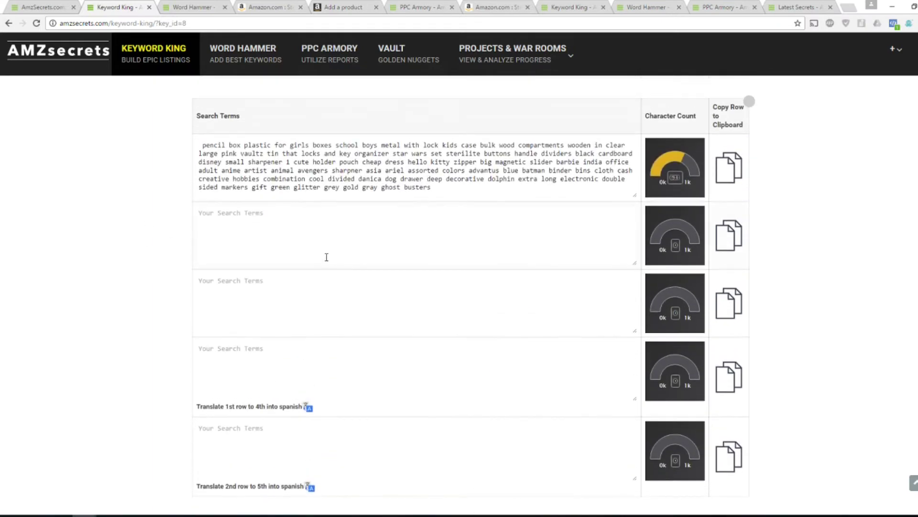
click(214, 5)
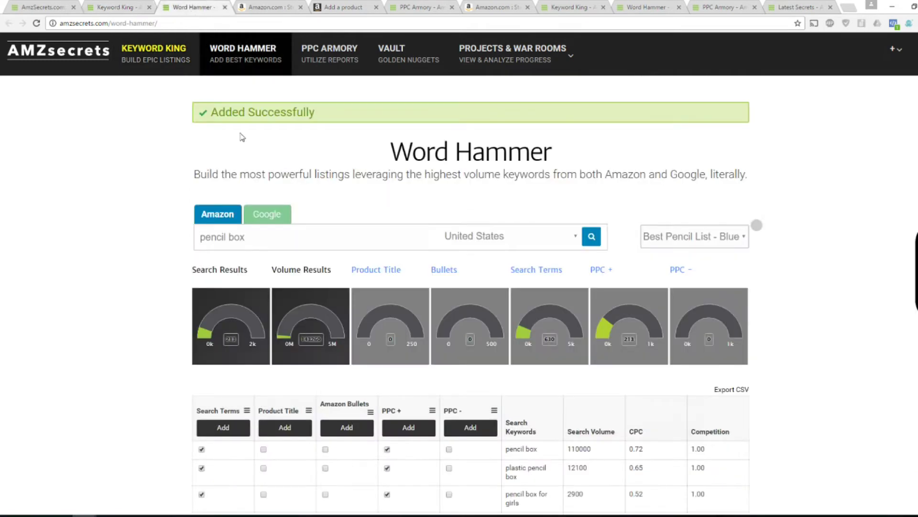
scroll(243, 229, down, 1)
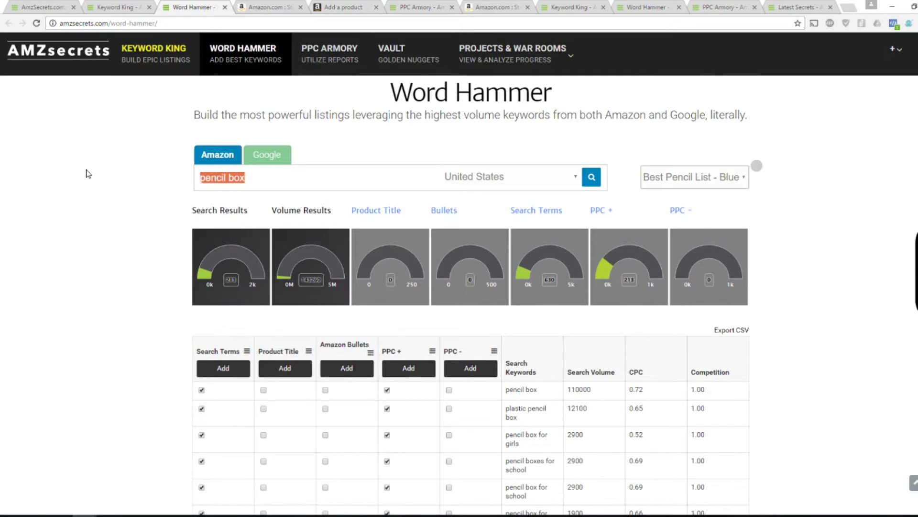
text(pens)
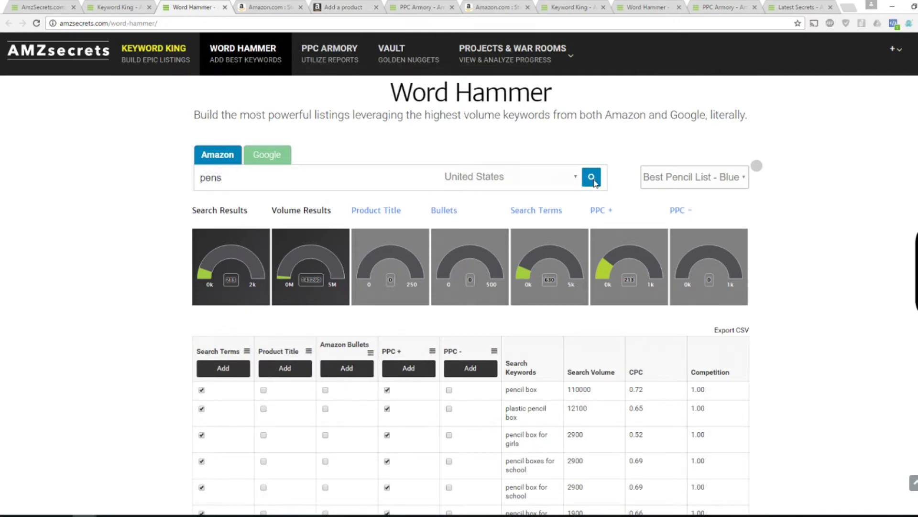
click(592, 178)
- Examine the keyword results for "pens" and their search volumes, marking the phrase "pens case"
scroll(564, 174, down, 1)
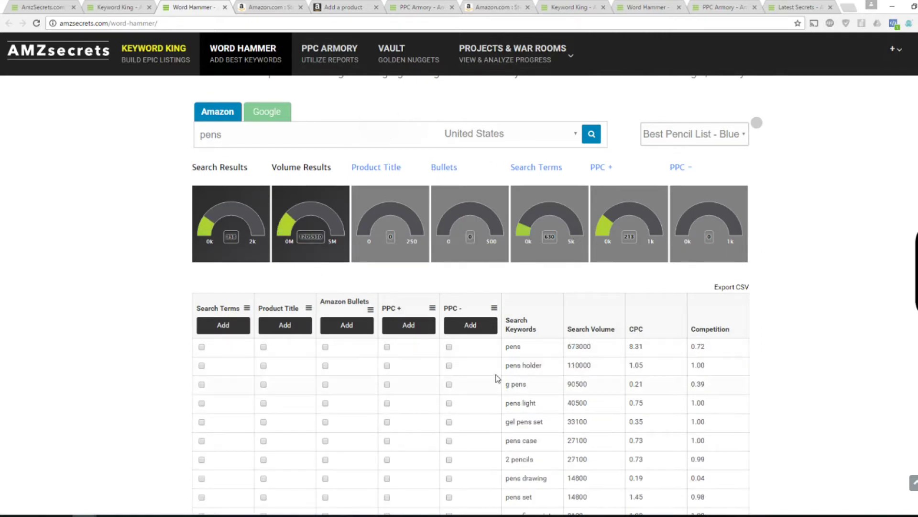
scroll(515, 324, down, 1)
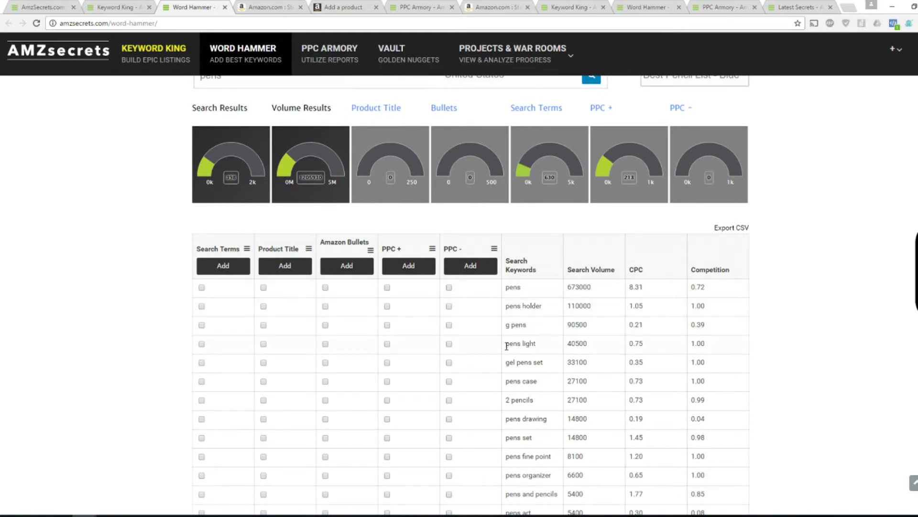
scroll(512, 335, down, 3)
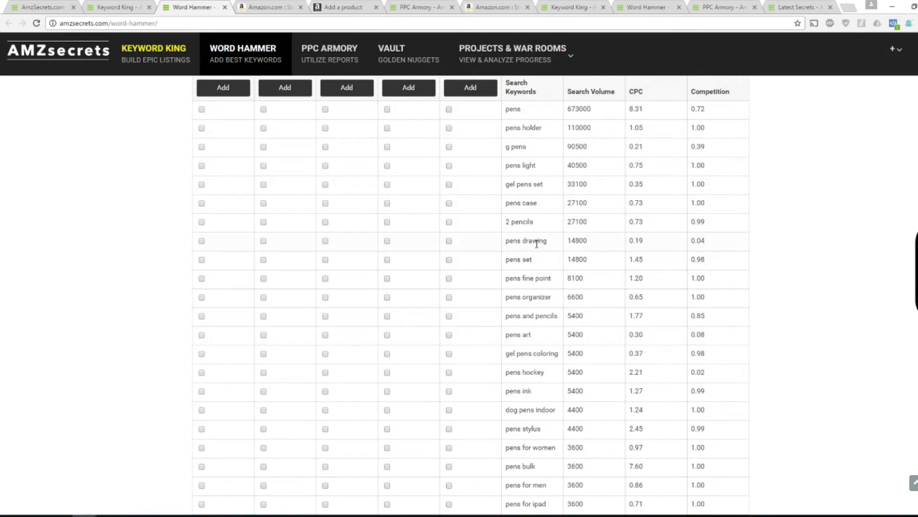
drag(506, 203, 571, 204)
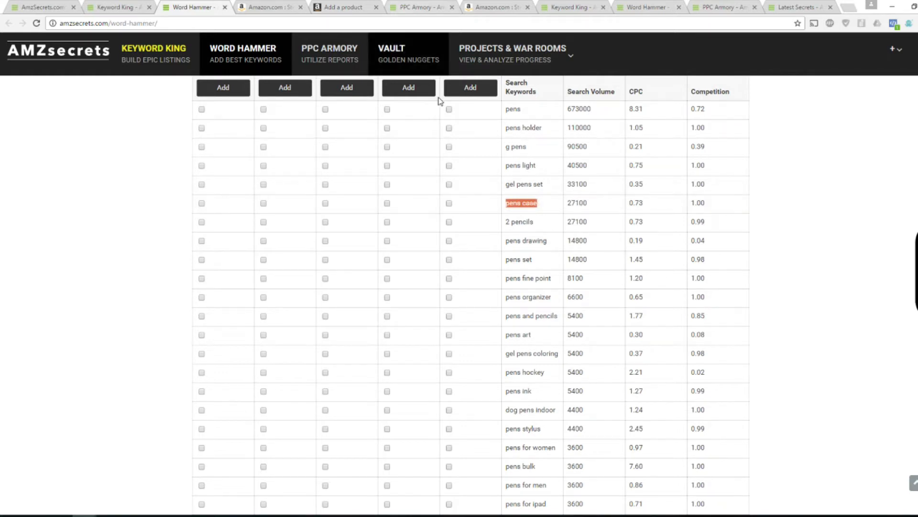
- Review the Sterilite pencil box product pages on Amazon and the customer search term table in PPC Armory
click(497, 7)
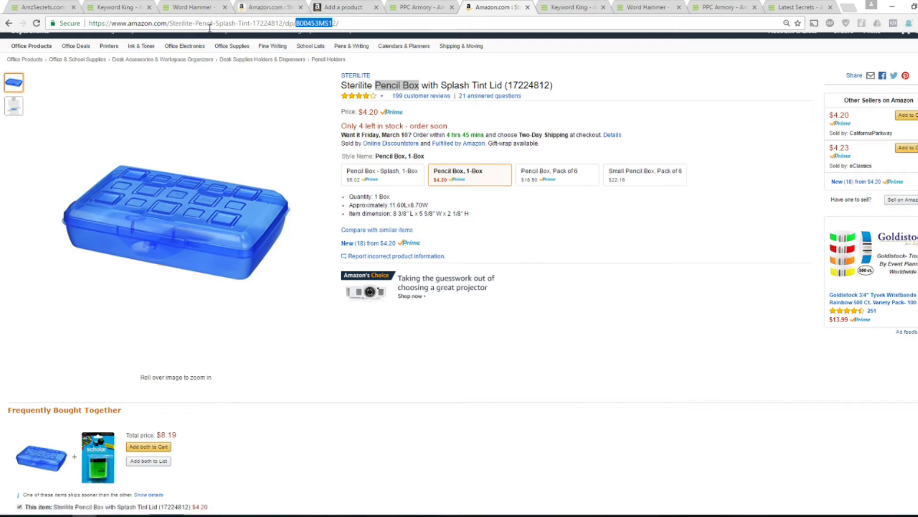
click(408, 9)
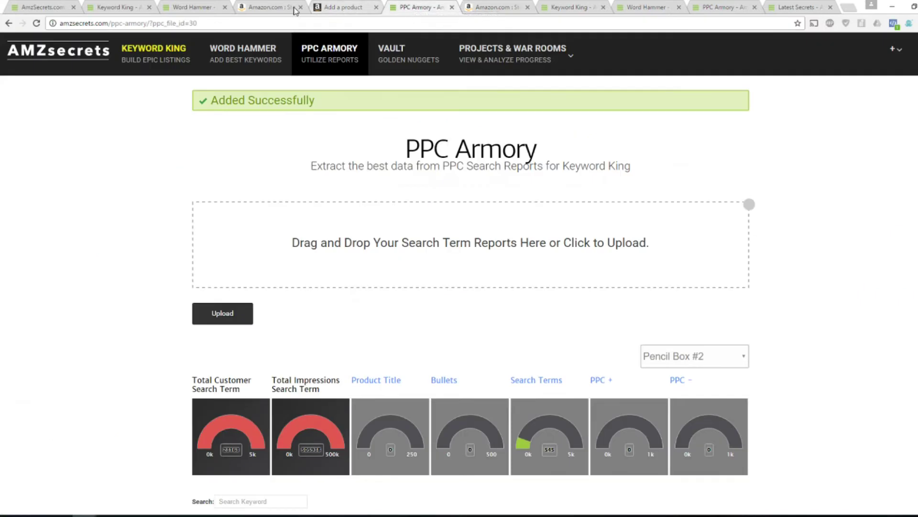
click(248, 8)
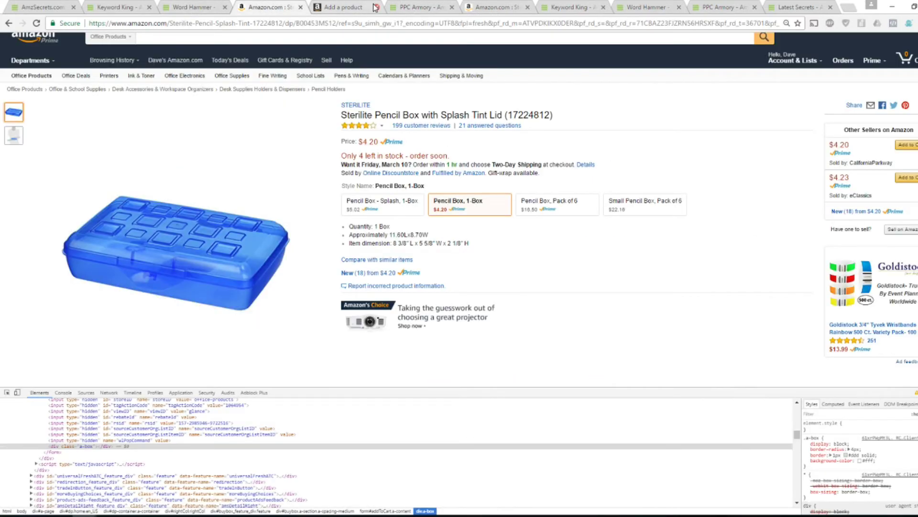
click(421, 7)
scroll(143, 242, down, 5)
scroll(198, 247, down, 2)
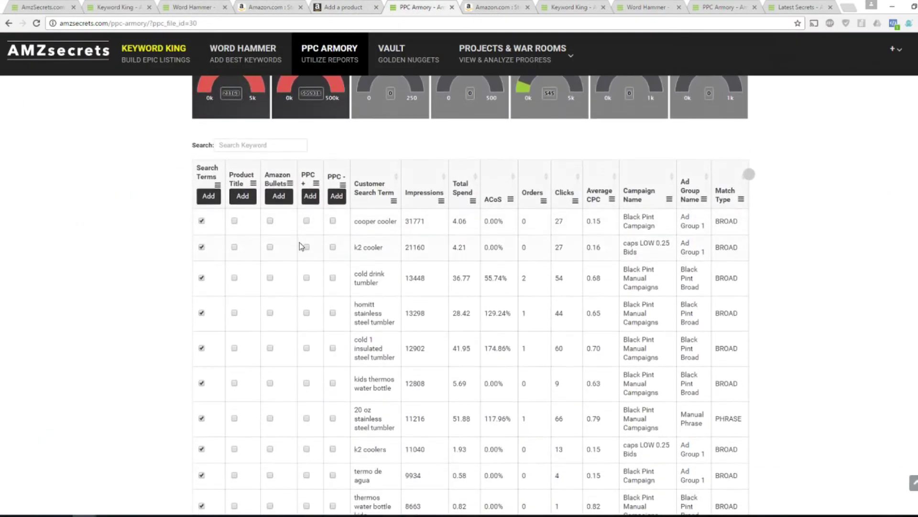
click(135, 6)
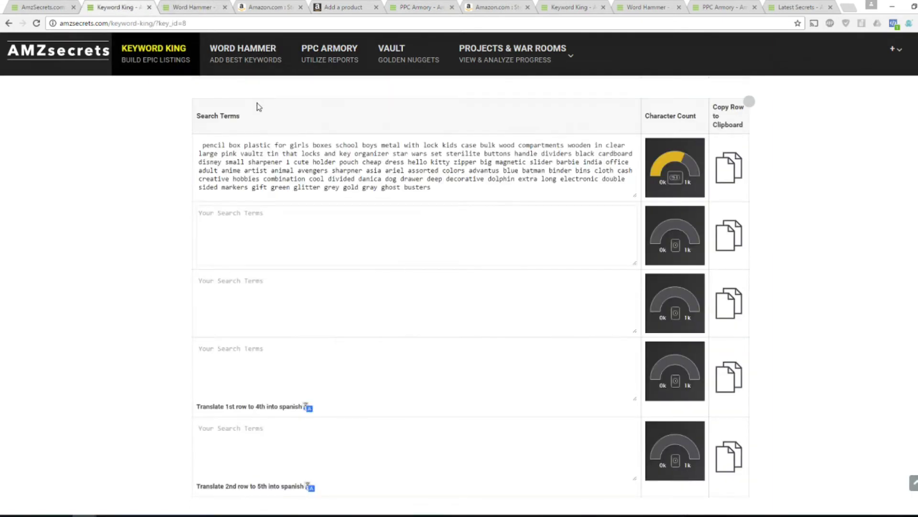
- Select the first 200 "pens" keyword results for Search Terms in Word Hammer
click(199, 7)
scroll(235, 215, up, 2)
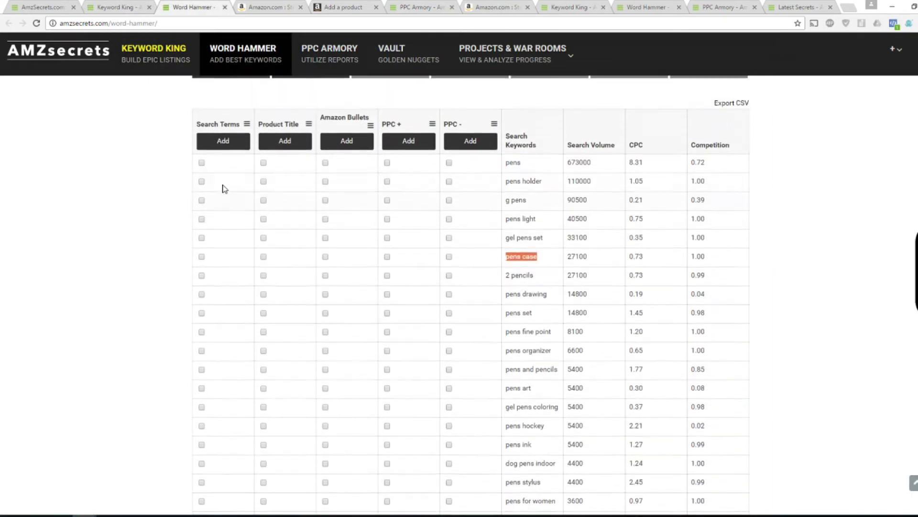
click(247, 130)
click(384, 233)
click(405, 320)
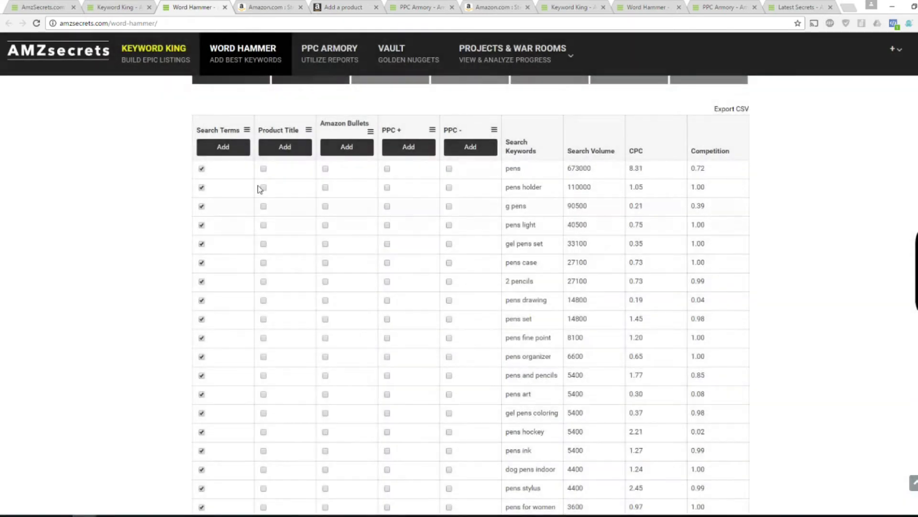
click(223, 147)
scroll(689, 230, up, 4)
scroll(726, 141, down, 2)
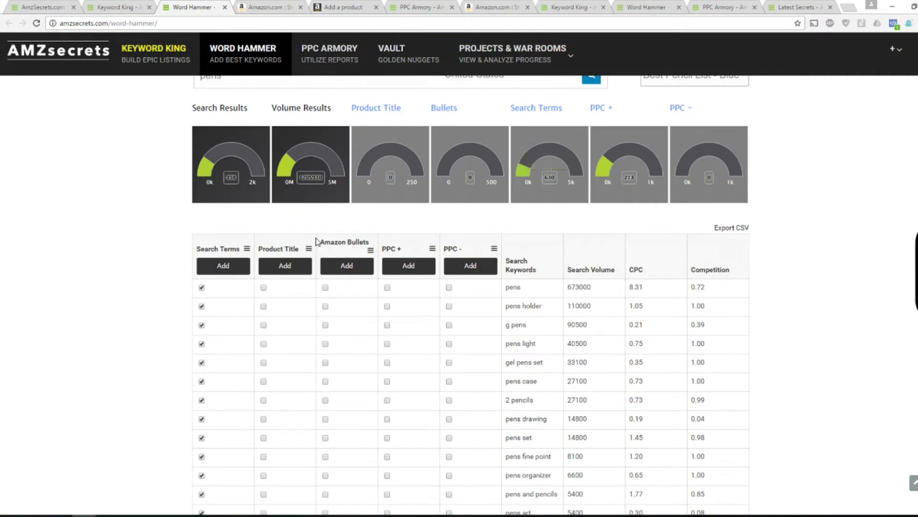
- Select the first 200 "pens" results for PPC + and add the keywords marked for Search Terms to the list
scroll(396, 272, down, 4)
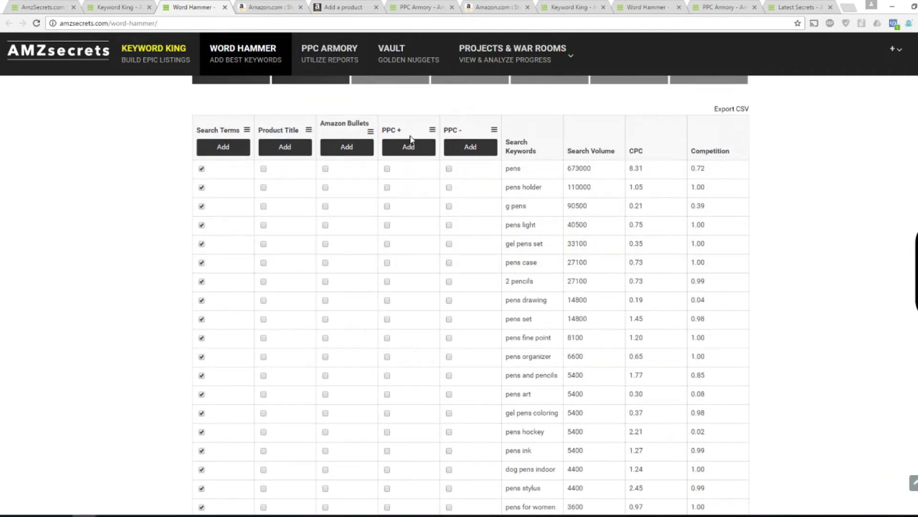
click(432, 130)
click(407, 233)
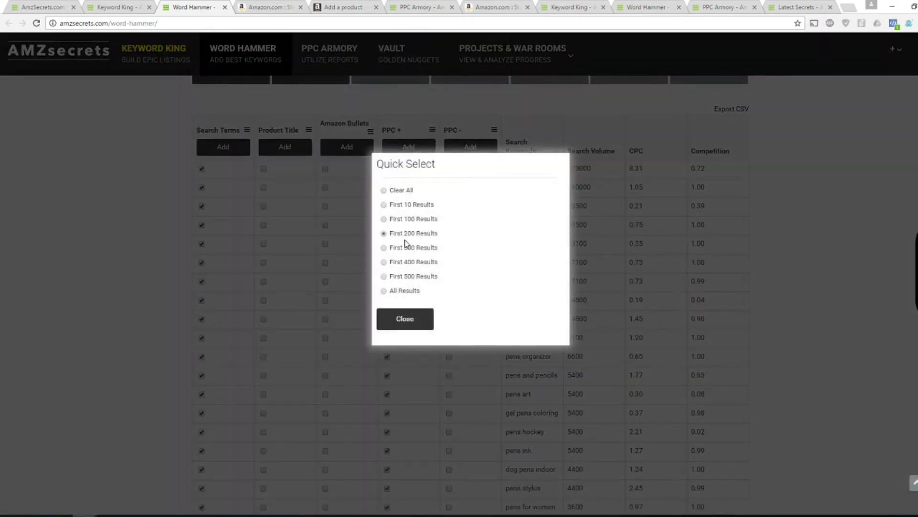
click(403, 319)
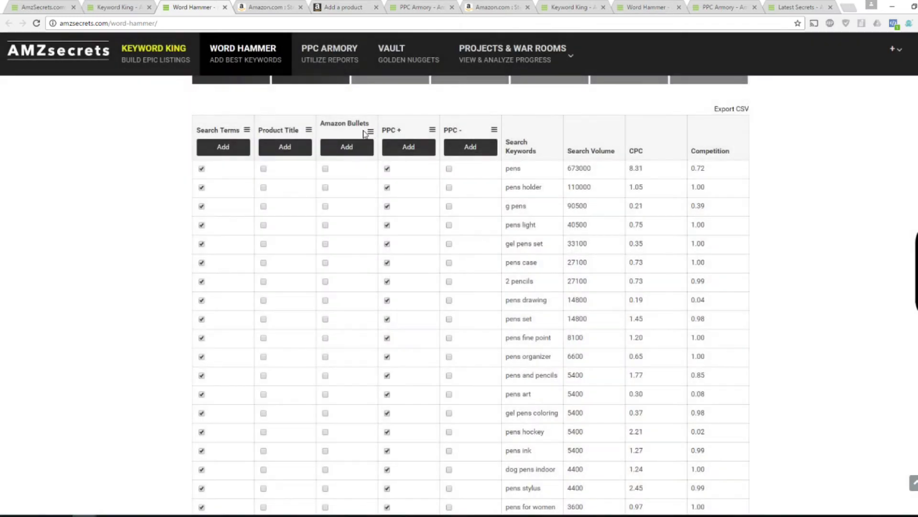
click(237, 148)
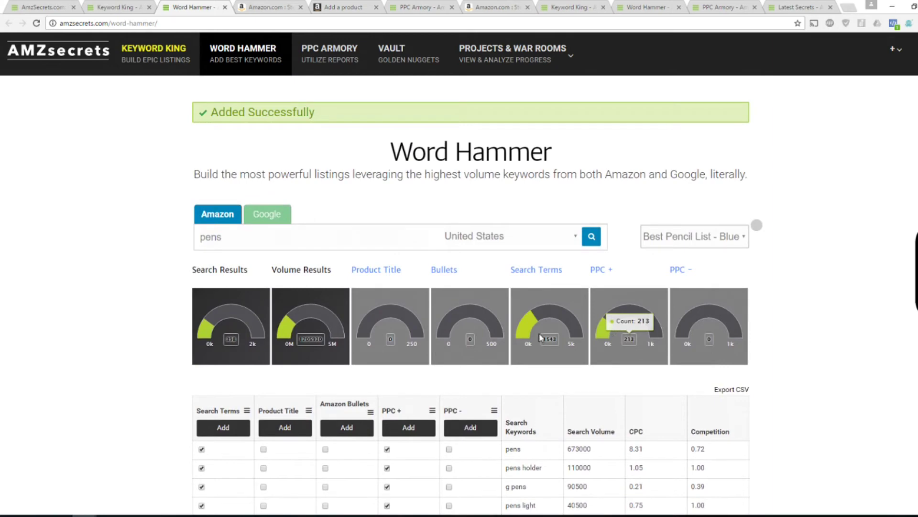
mouse_move(555, 347)
- Extend the Search Terms selection to the first 500 "pens" results and add them to the list
scroll(472, 303, down, 4)
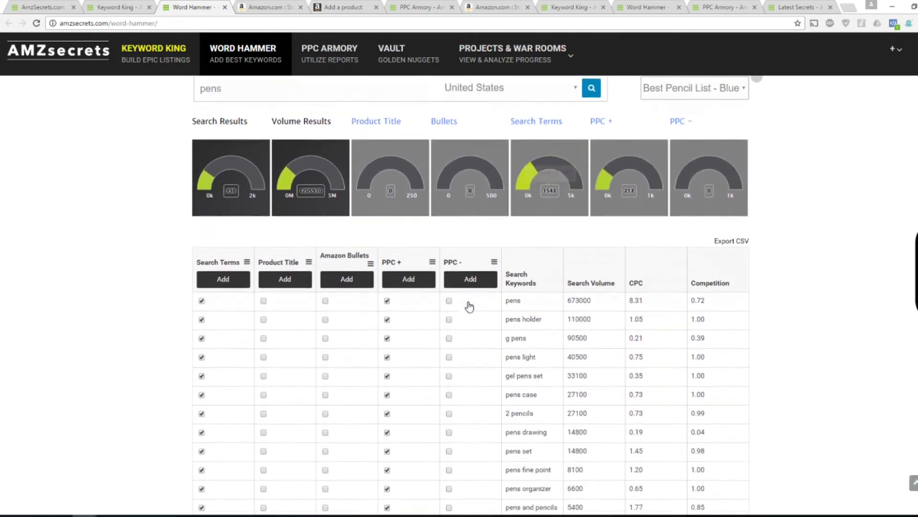
click(247, 233)
click(384, 277)
click(402, 320)
click(230, 253)
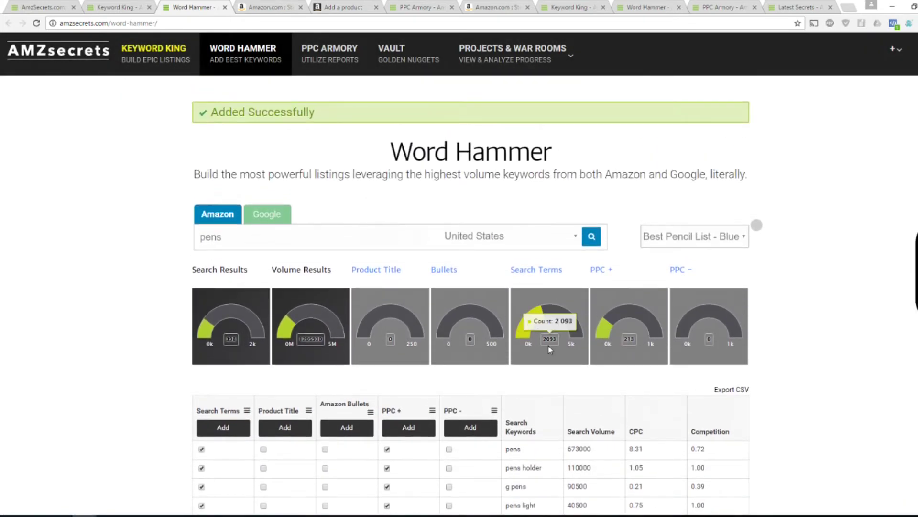
scroll(541, 277, down, 1)
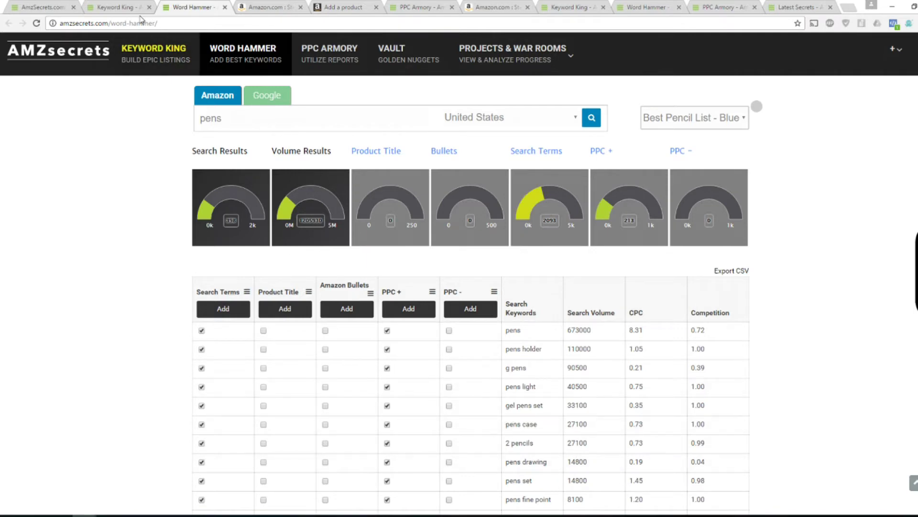
- Switch to Keyword King and reload the listing to bring the added "pens" keywords into the Search Terms rows
click(269, 7)
click(333, 7)
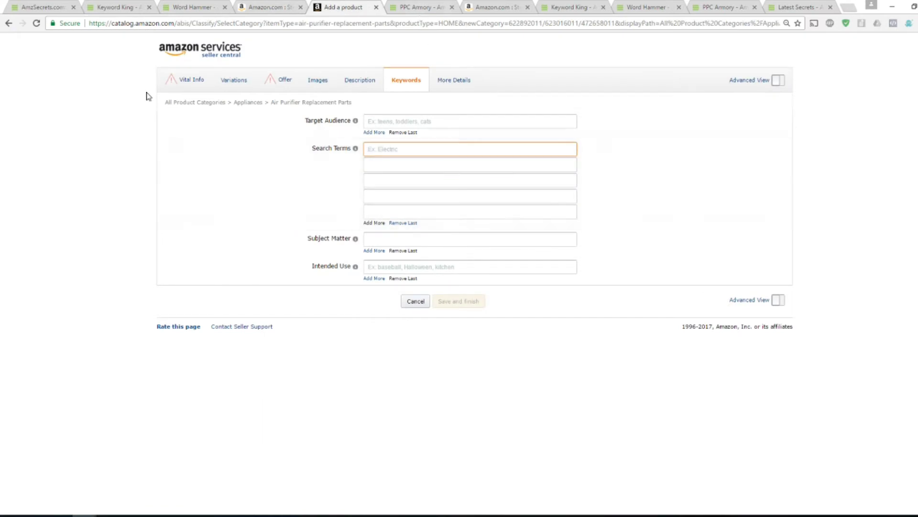
click(111, 8)
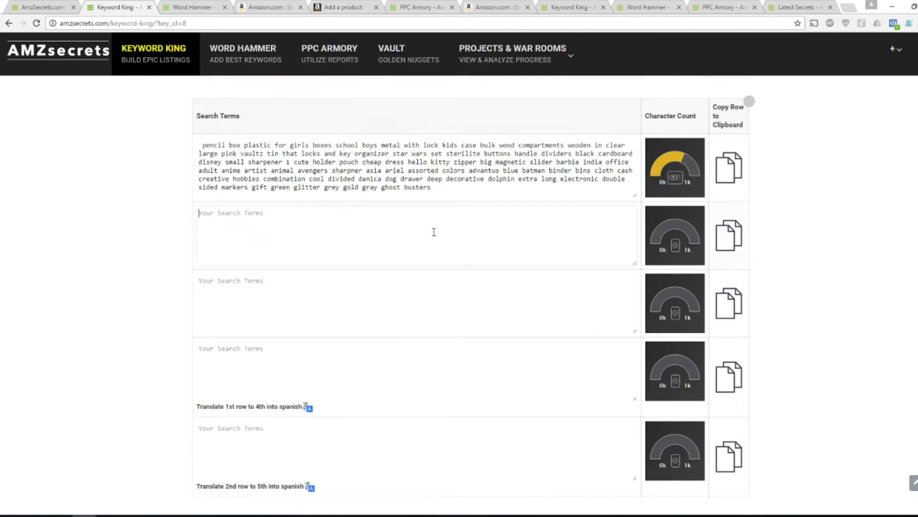
key(F5)
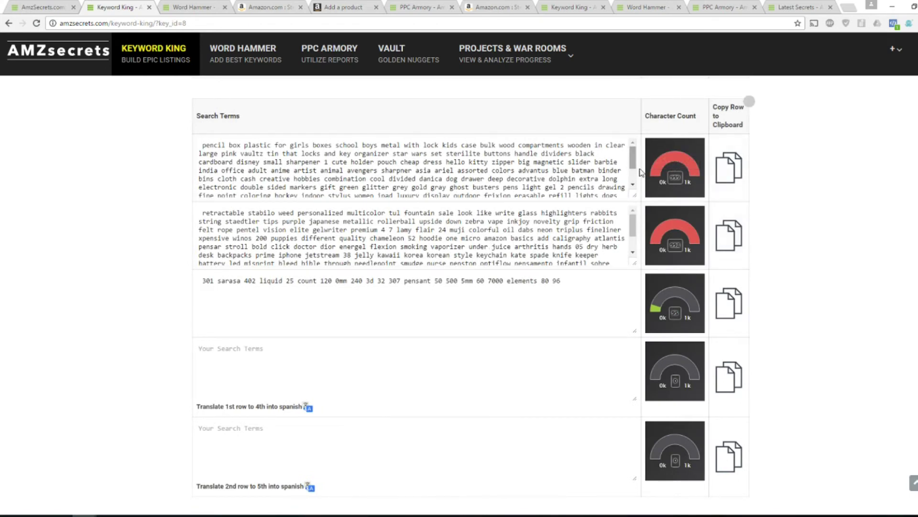
- Examine how the added keywords are spread over the first three Search Terms rows
scroll(372, 206, down, 2)
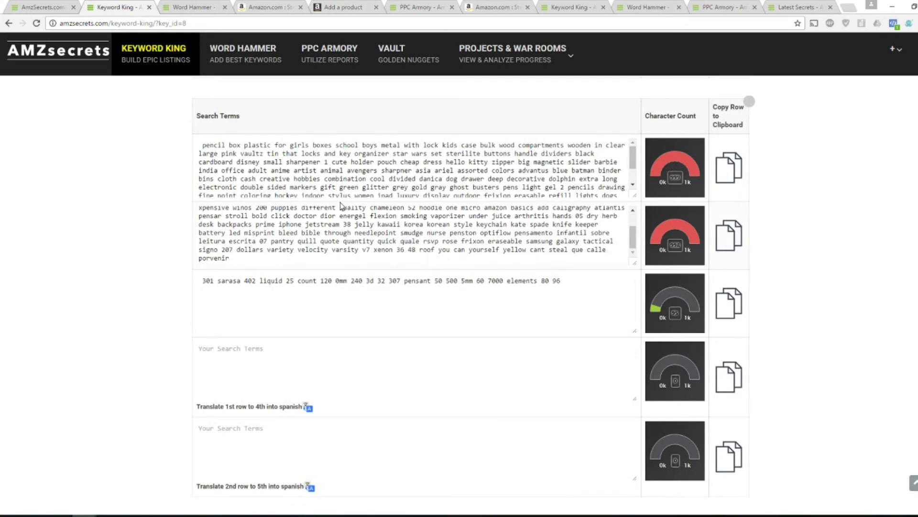
scroll(431, 216, down, 2)
scroll(335, 240, up, 3)
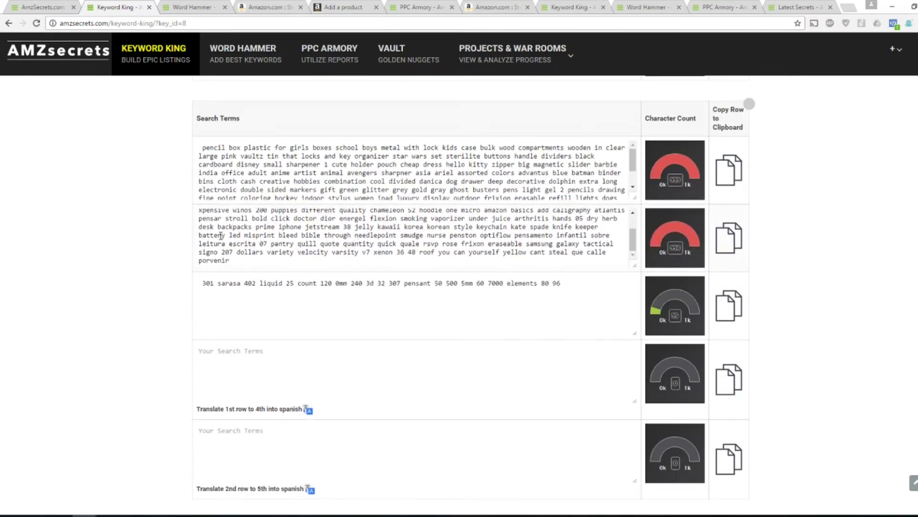
drag(238, 283, 201, 266)
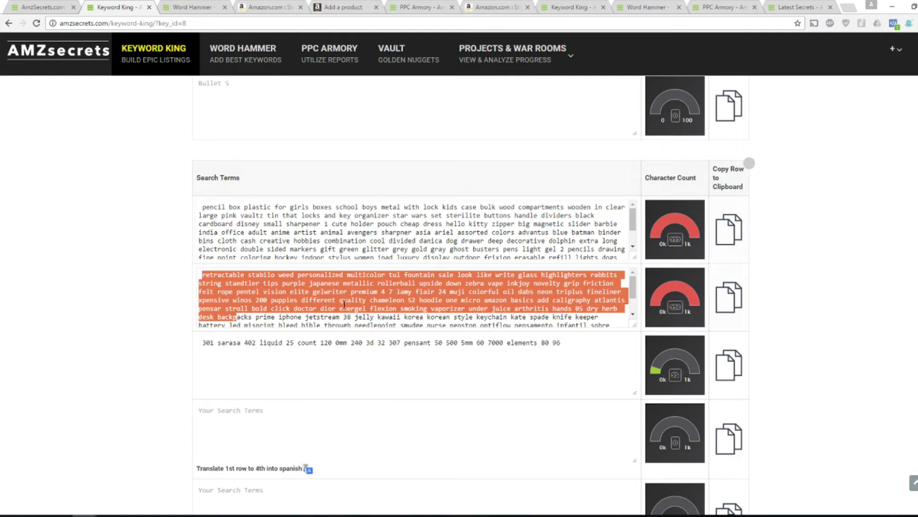
click(326, 372)
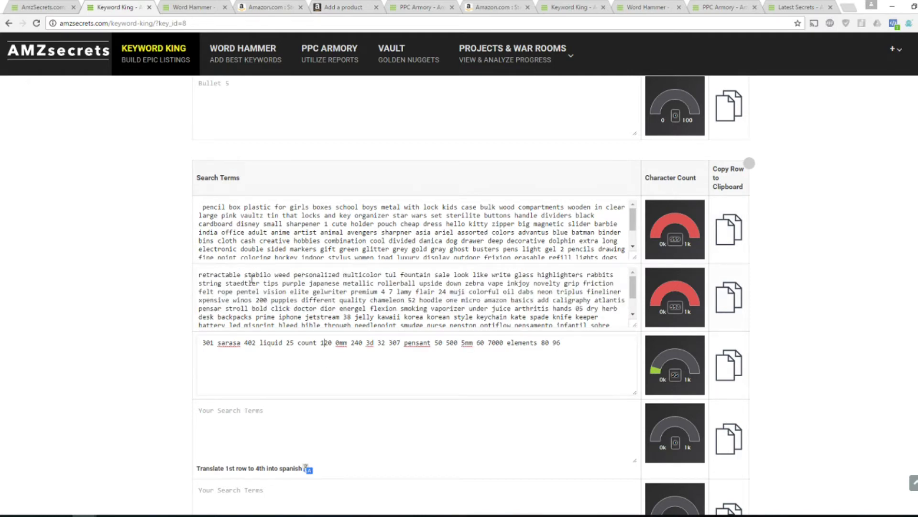
scroll(261, 275, down, 2)
click(133, 276)
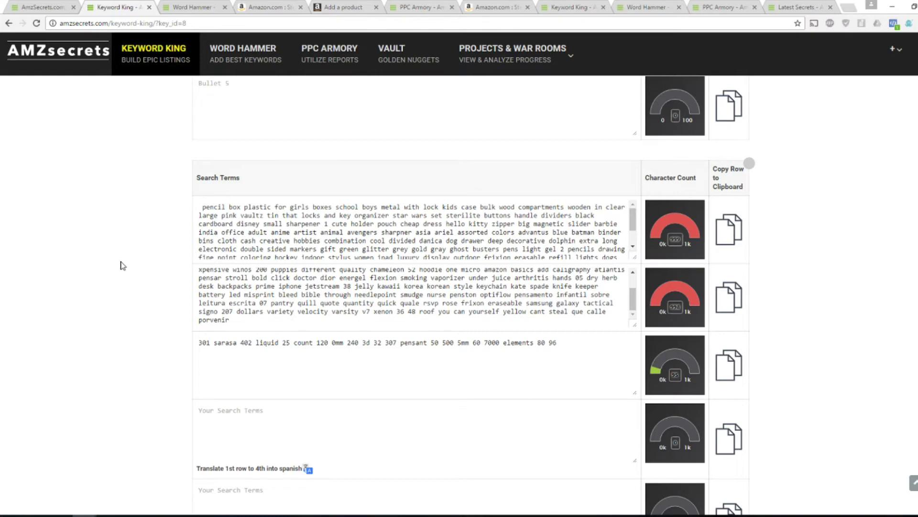
- Translate the first Search Terms row into Spanish in the fourth row
scroll(254, 371, down, 3)
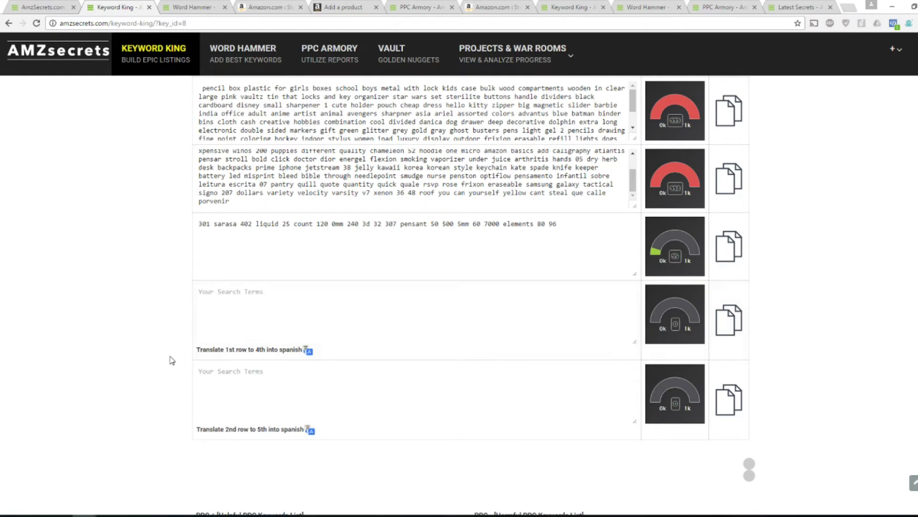
click(283, 354)
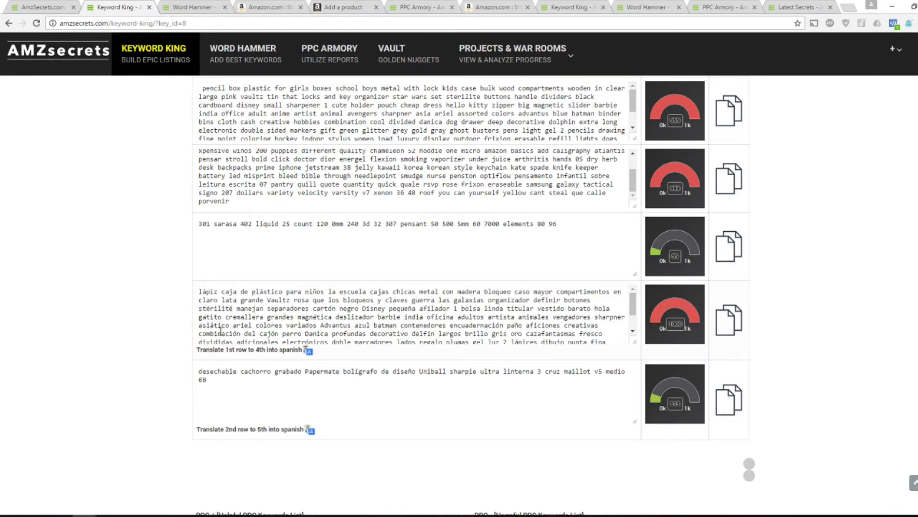
scroll(135, 324, down, 1)
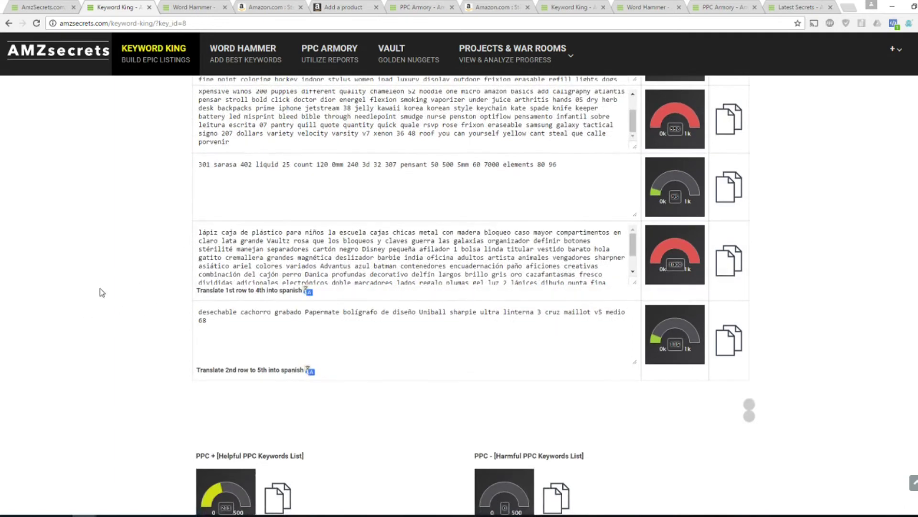
- Translate the second Search Terms row into Spanish in the fifth row
scroll(254, 198, up, 1)
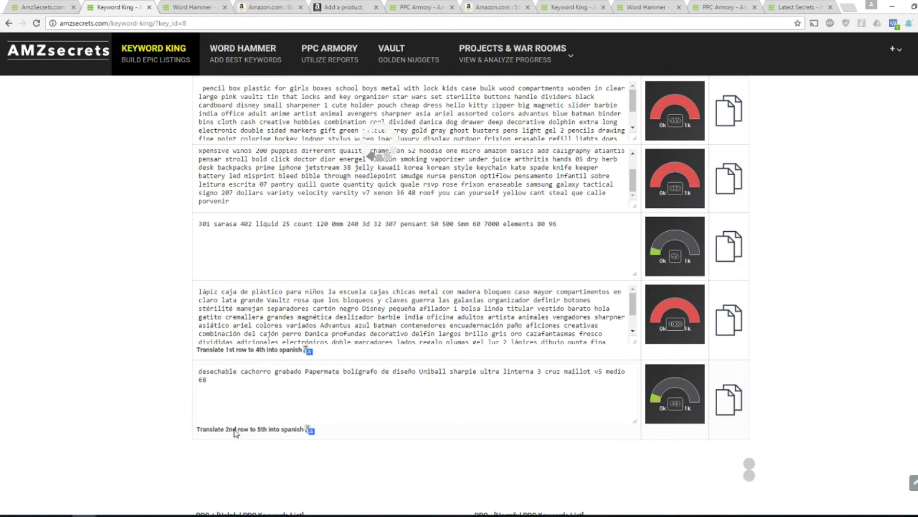
scroll(375, 154, down, 2)
click(396, 292)
key(ctrl+v)
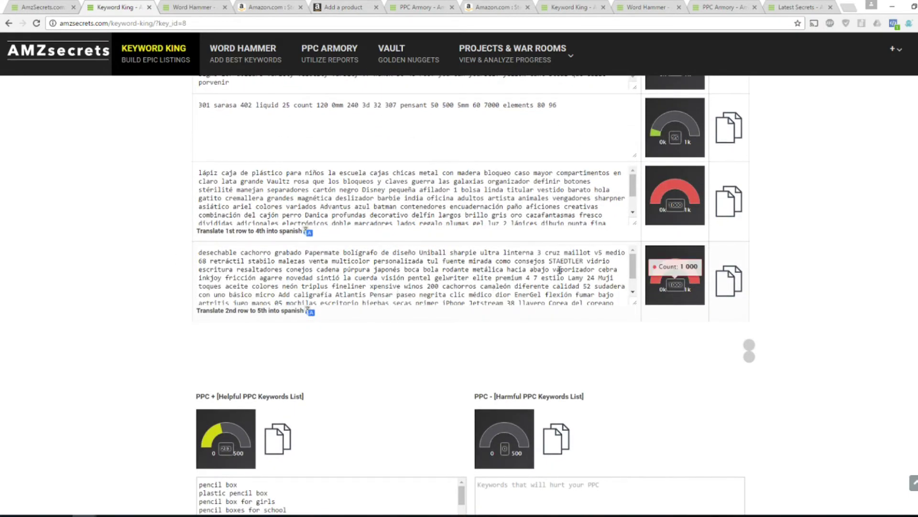
scroll(455, 264, up, 2)
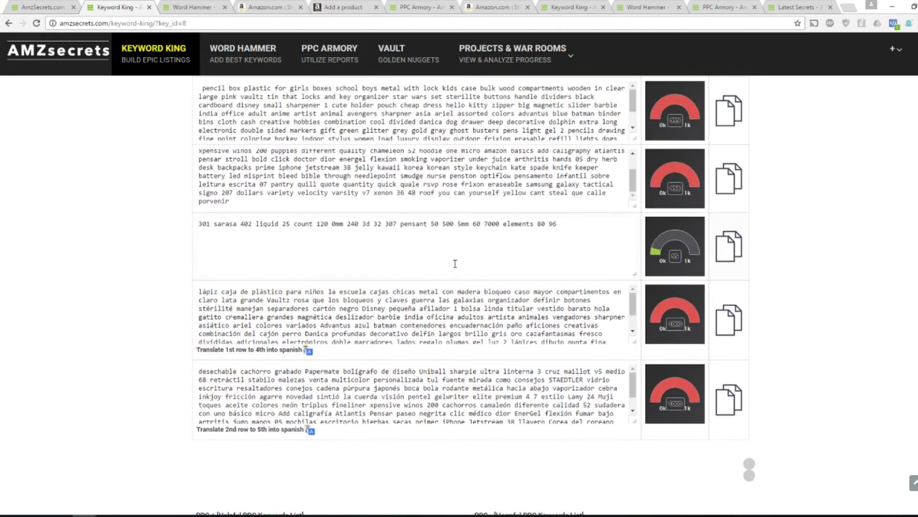
- Copy the whole first Search Terms row into the first Search Terms line of the Seller Central product form
scroll(455, 264, up, 1)
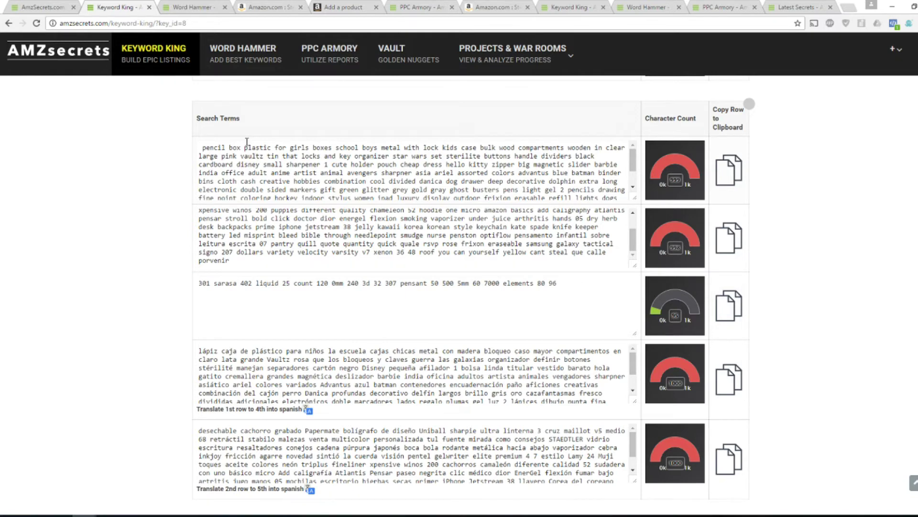
click(227, 164)
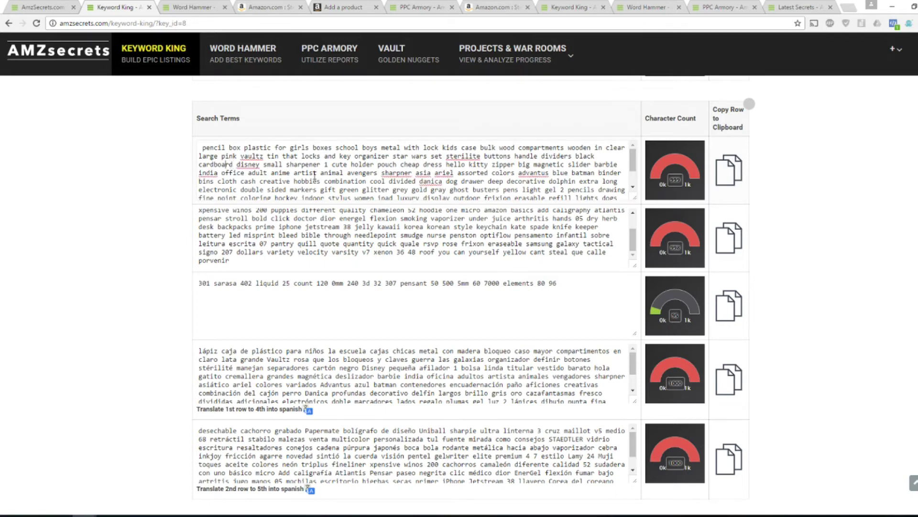
key(ctrl+a)
key(ctrl+c)
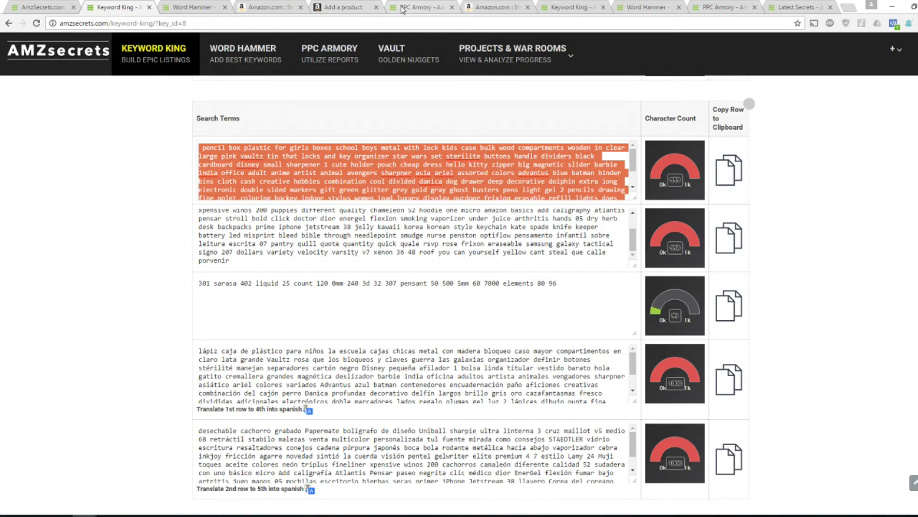
click(344, 6)
key(ctrl+v)
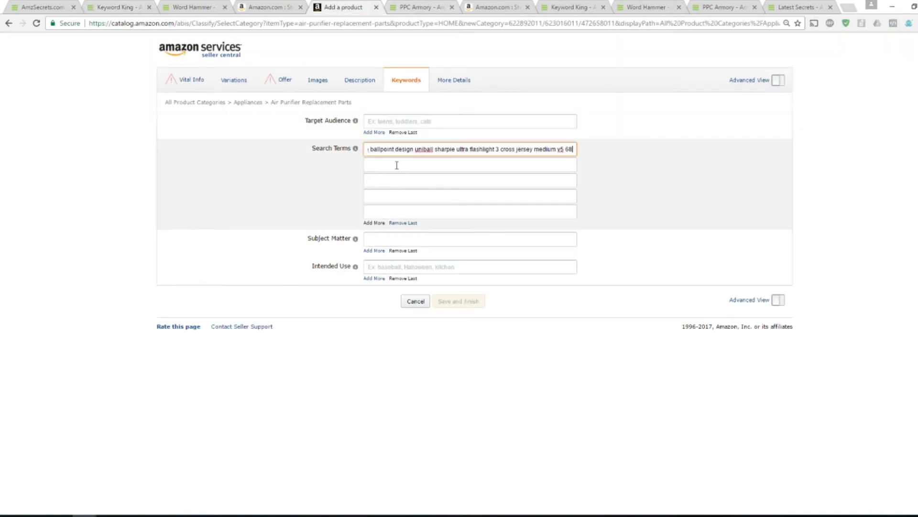
- Copy Keyword King's second Search Terms row into the second Search Terms line in Seller Central
click(111, 8)
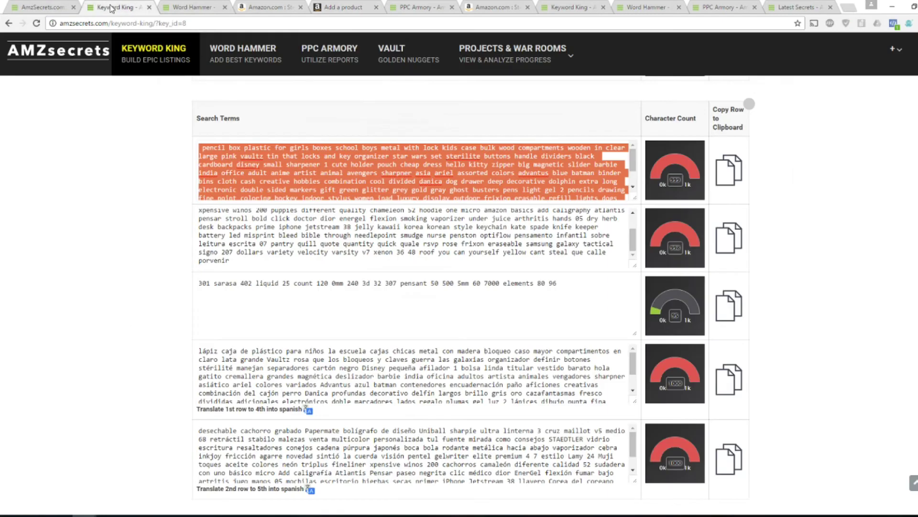
click(302, 210)
click(344, 6)
click(366, 170)
key(ctrl+v)
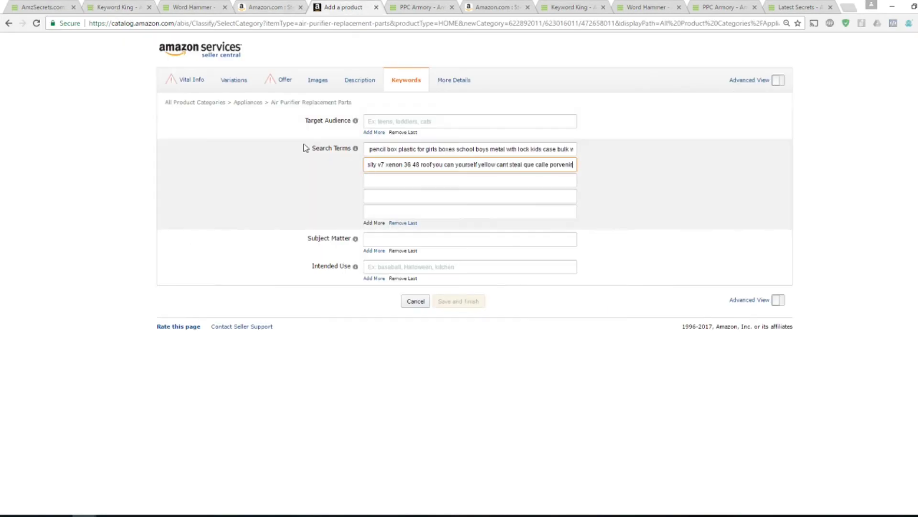
- Copy the third Search Terms row from Keyword King into Seller Central's third Search Terms line
click(122, 8)
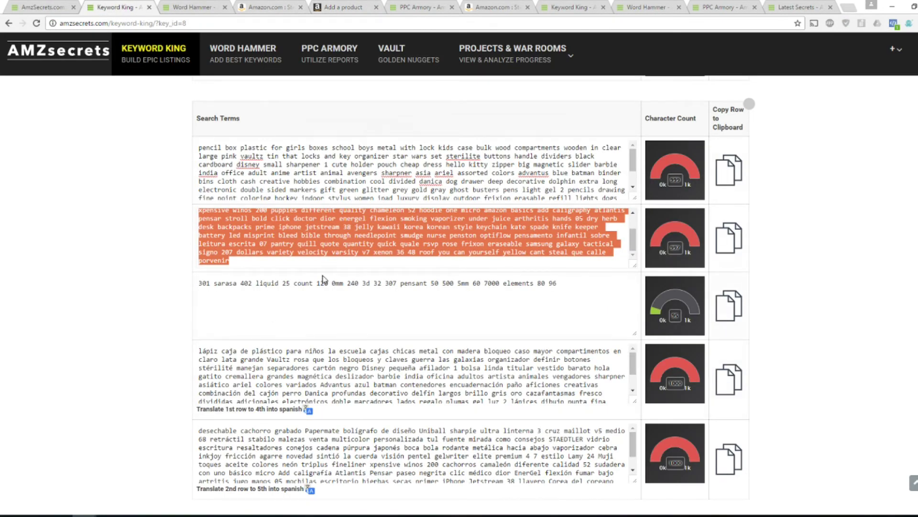
click(323, 282)
click(192, 8)
click(265, 8)
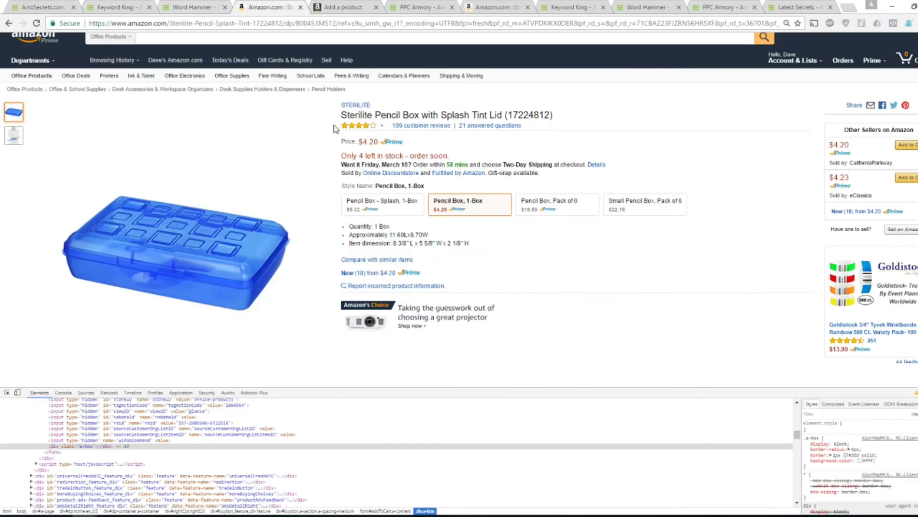
click(344, 7)
click(369, 180)
key(ctrl+v)
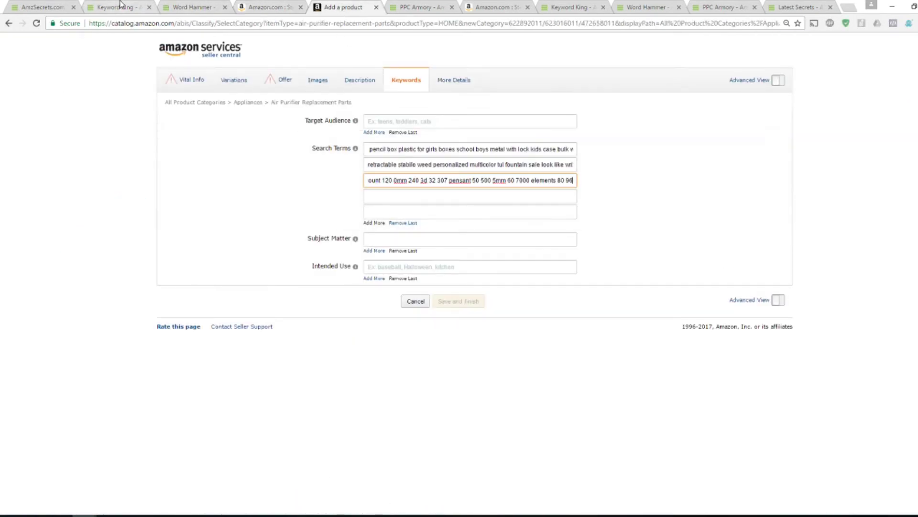
- Copy the Spanish fourth Search Terms row from Keyword King into Seller Central's fourth Search Terms line
click(120, 6)
click(318, 359)
key(ctrl+c)
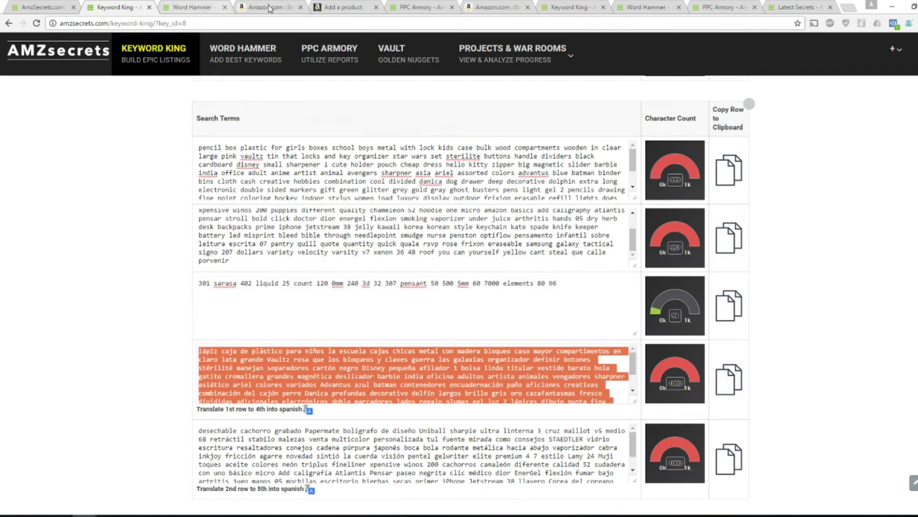
click(330, 7)
click(404, 197)
key(ctrl+v)
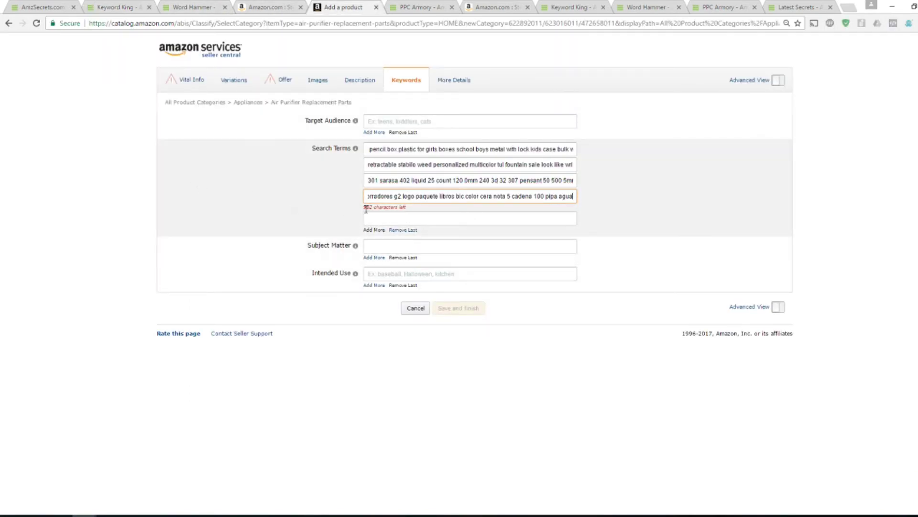
click(384, 218)
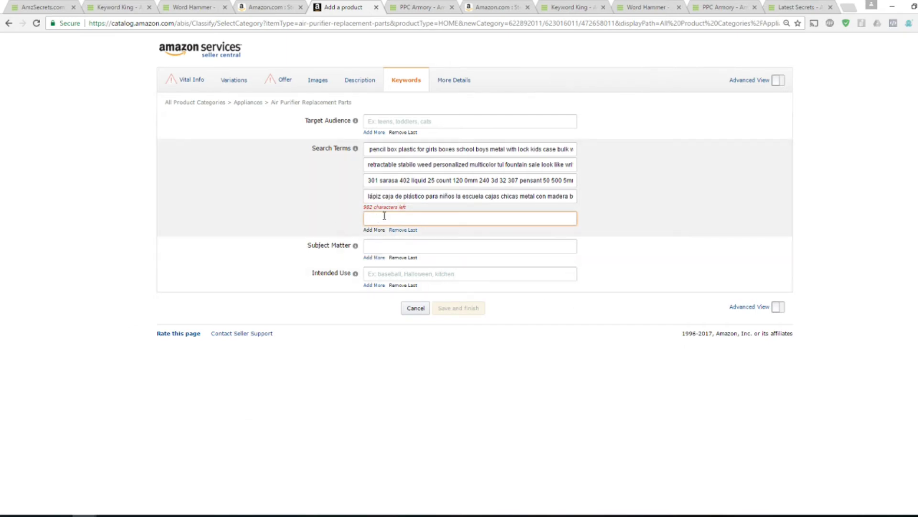
- Select the first 10 "pens" results for Amazon Bullets in Word Hammer and add them to the list
click(116, 8)
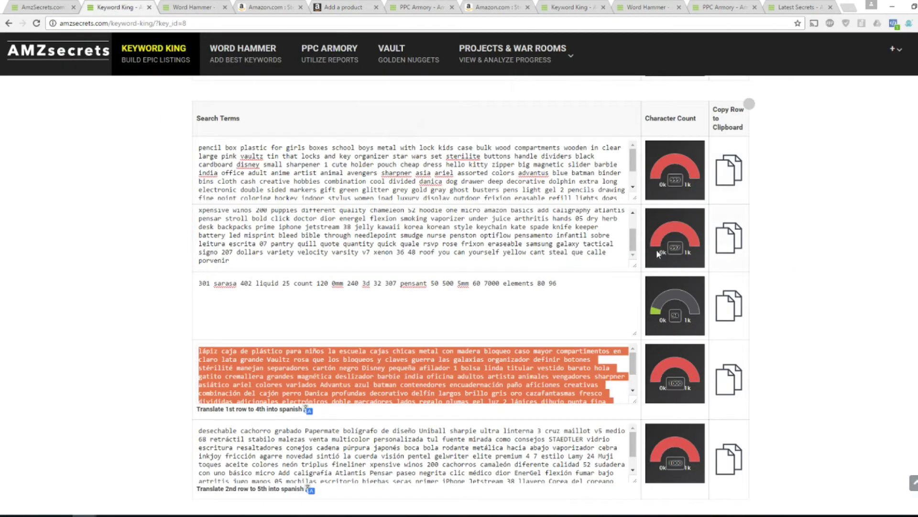
scroll(274, 309, down, 5)
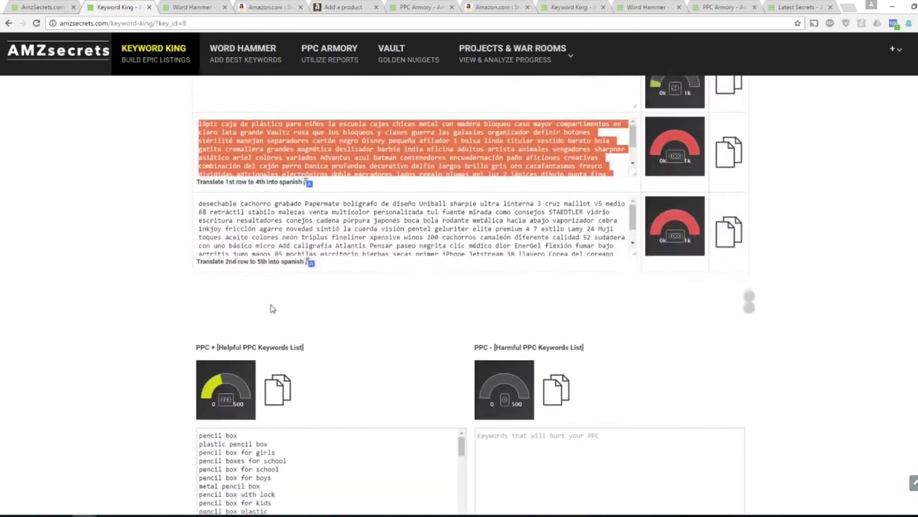
scroll(272, 309, up, 8)
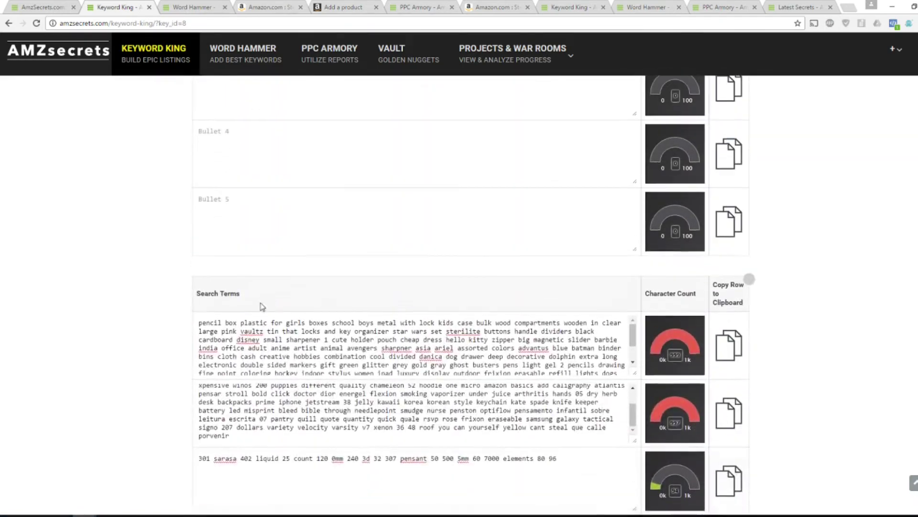
scroll(141, 301, up, 3)
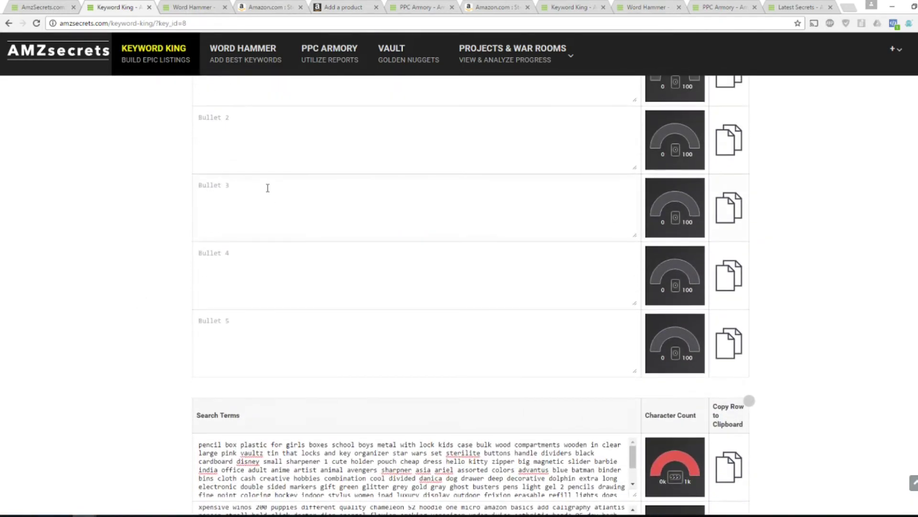
key(ctrl+Tab)
scroll(264, 158, down, 3)
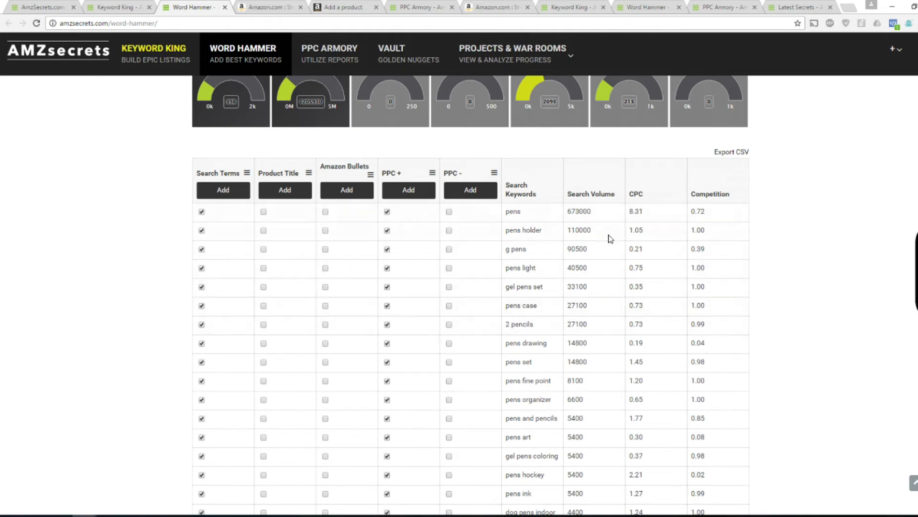
click(370, 175)
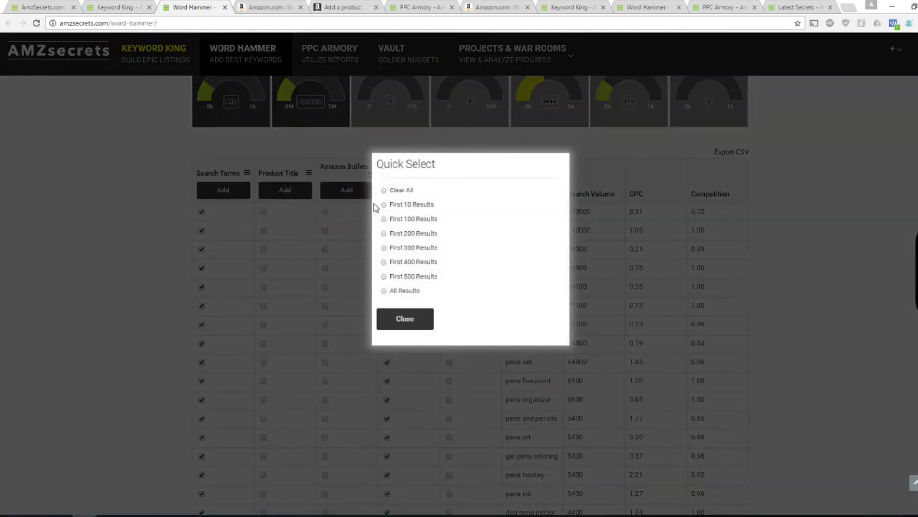
click(414, 318)
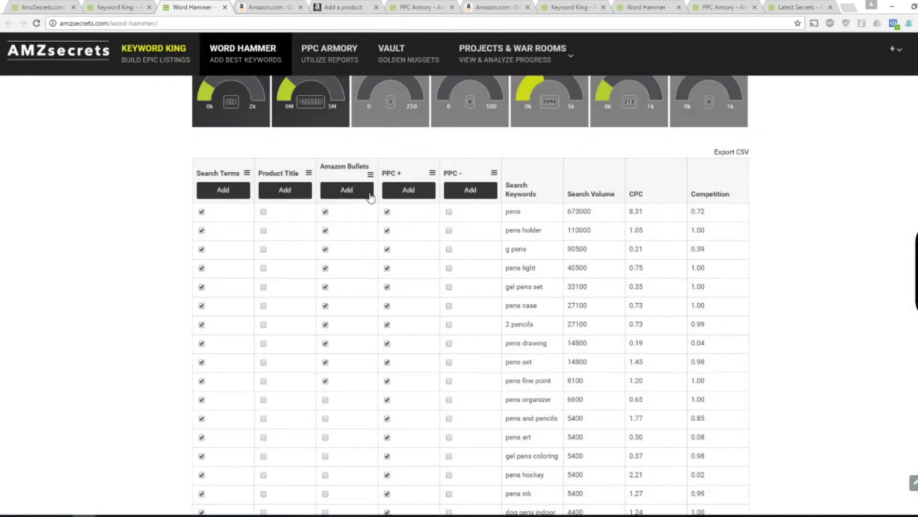
click(345, 192)
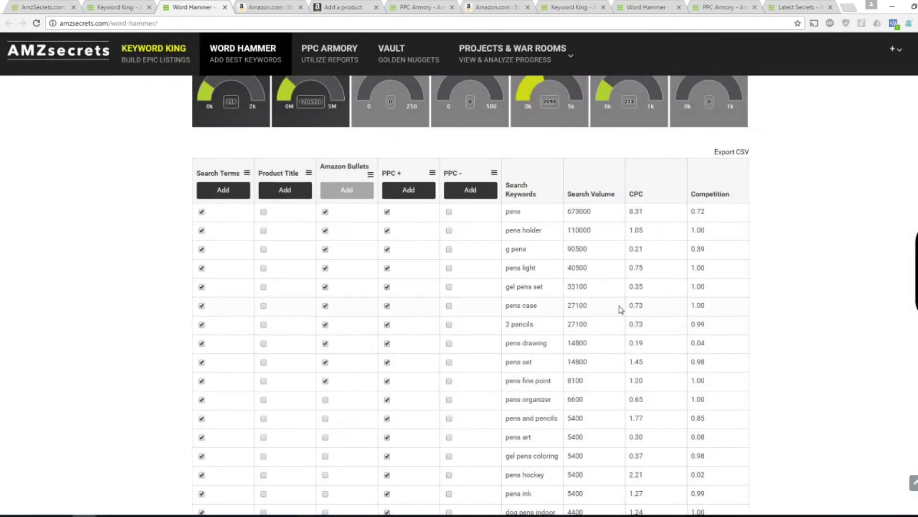
- Reload the pencil list in Keyword King and review the keywords in the first Amazon Bullets row
click(144, 6)
scroll(115, 217, up, 2)
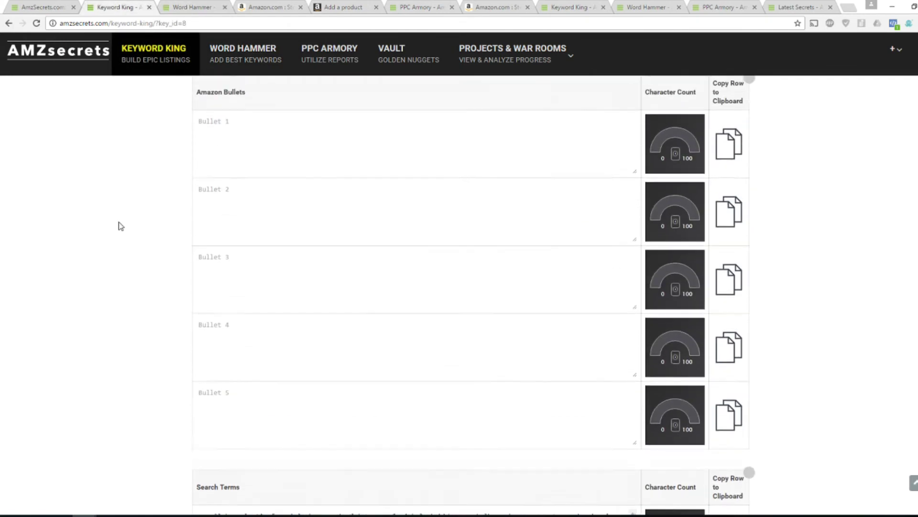
scroll(125, 231, up, 2)
key(F5)
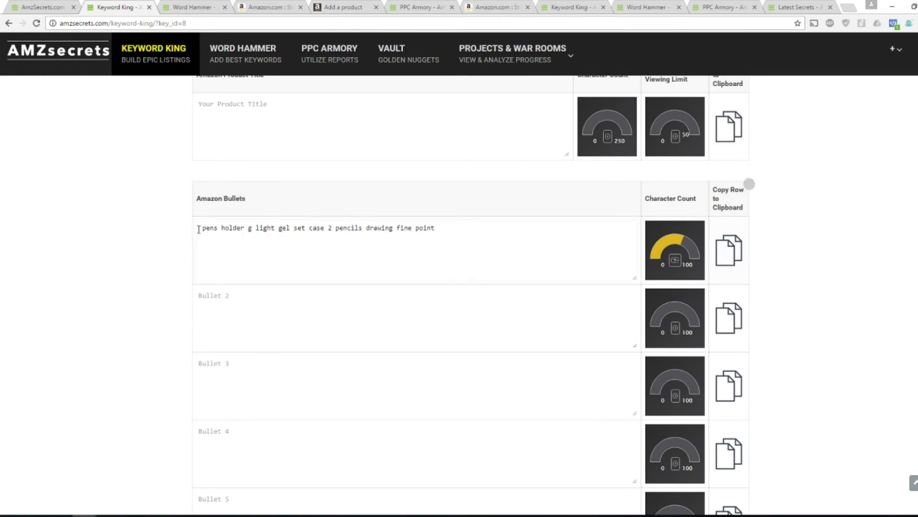
drag(527, 245, 199, 228)
click(490, 244)
scroll(312, 234, up, 3)
scroll(294, 268, down, 15)
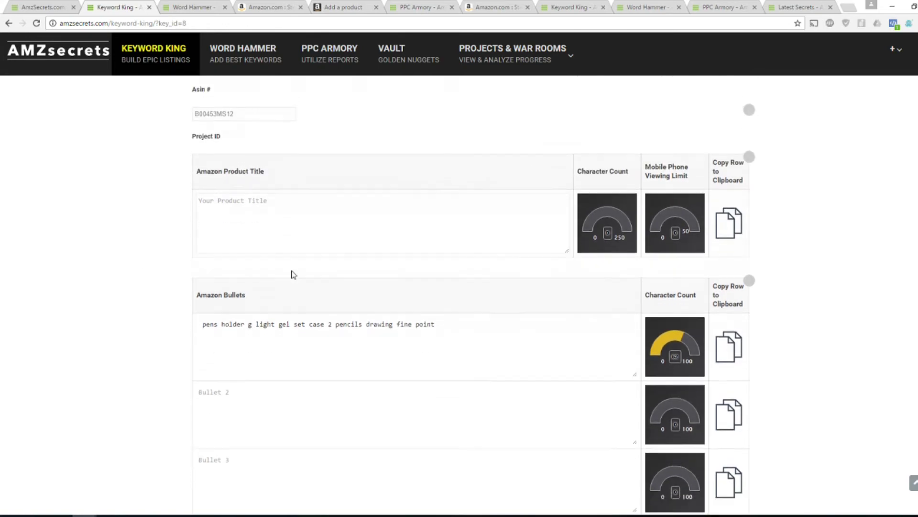
scroll(271, 249, up, 8)
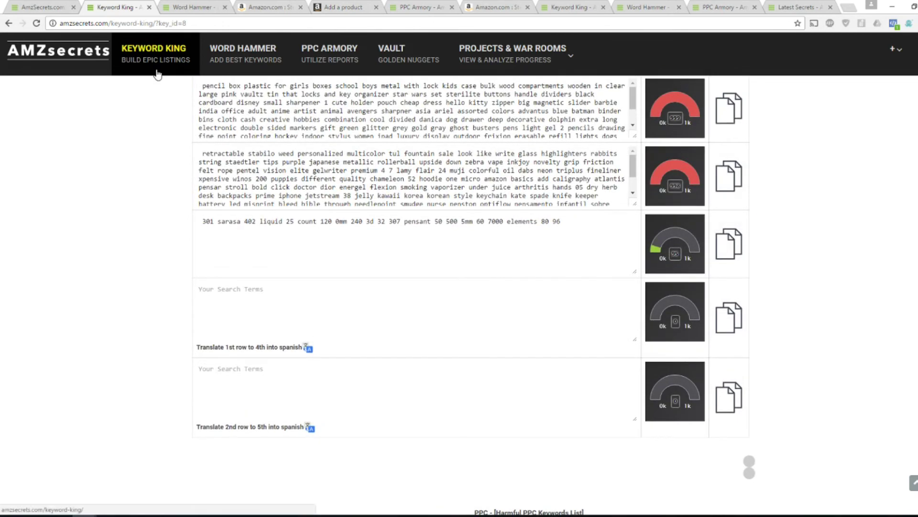
- Run a Google keyword search for "pens" in the United States in Word Hammer and look through the results
click(198, 12)
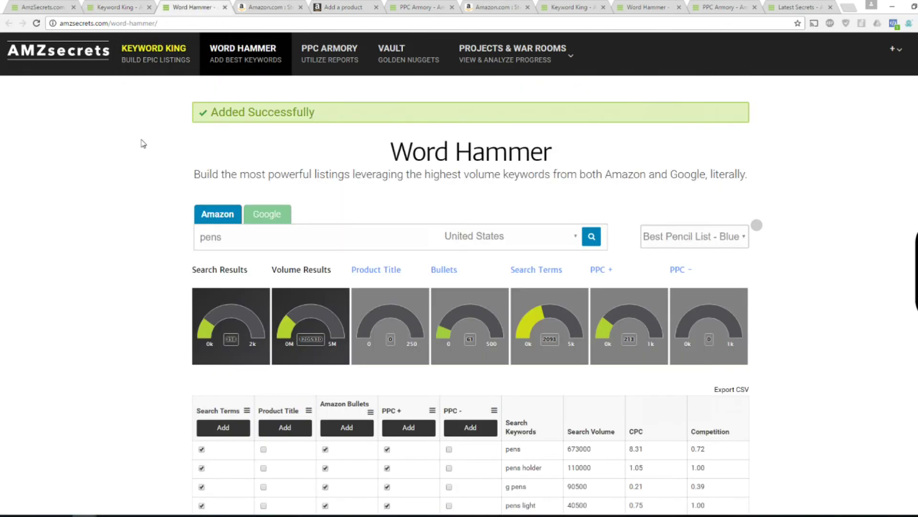
click(260, 220)
click(246, 252)
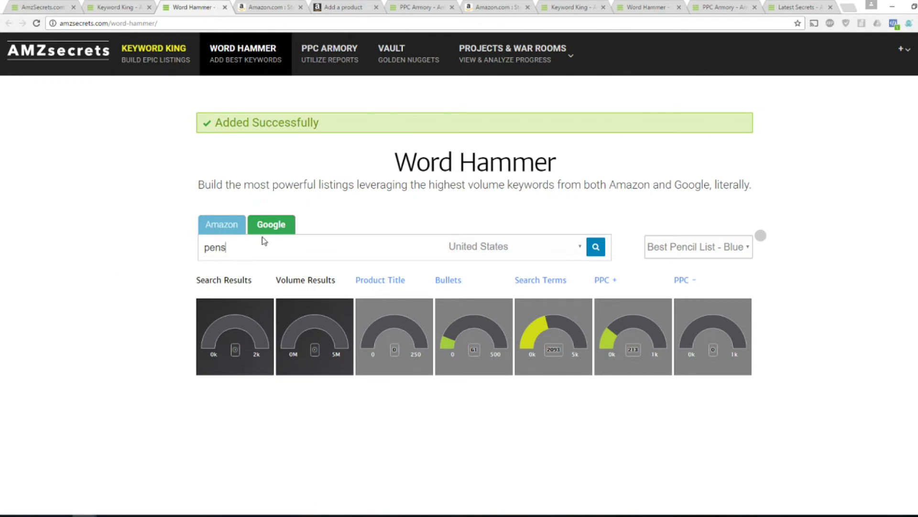
click(597, 248)
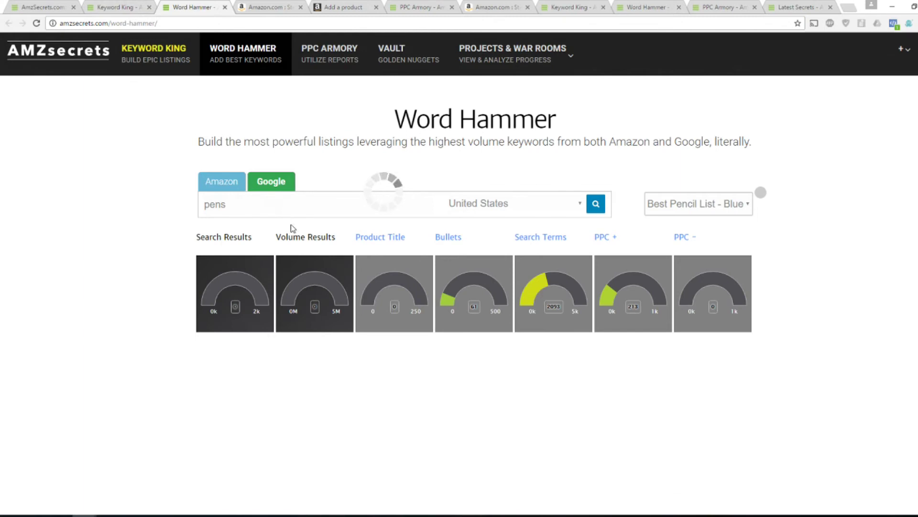
click(325, 210)
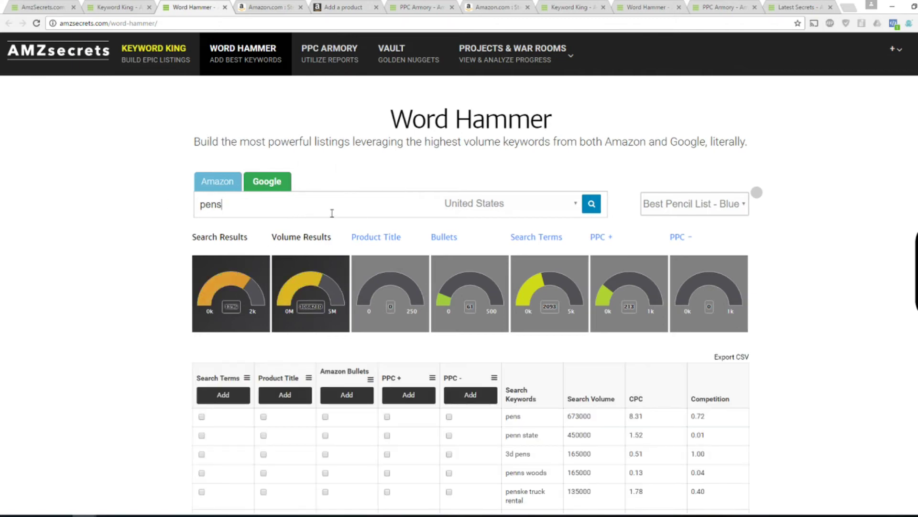
scroll(325, 203, down, 1)
scroll(323, 199, down, 2)
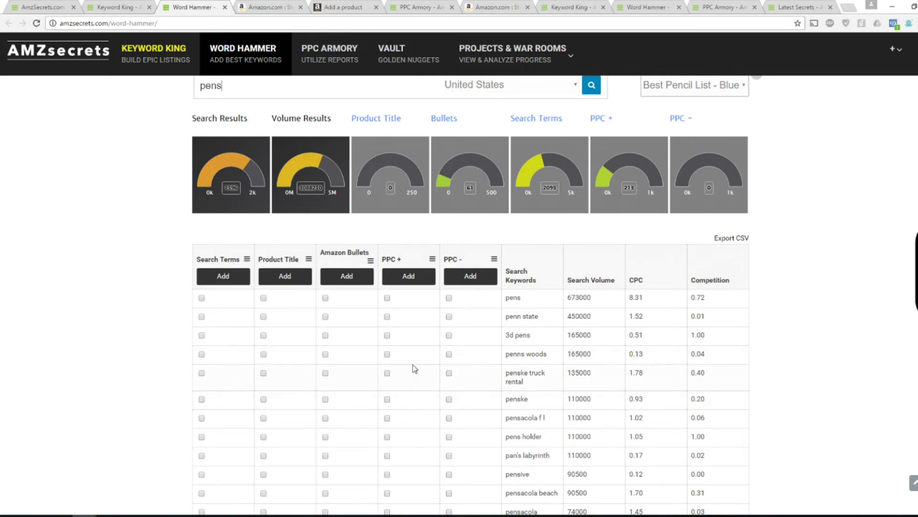
scroll(504, 378, down, 1)
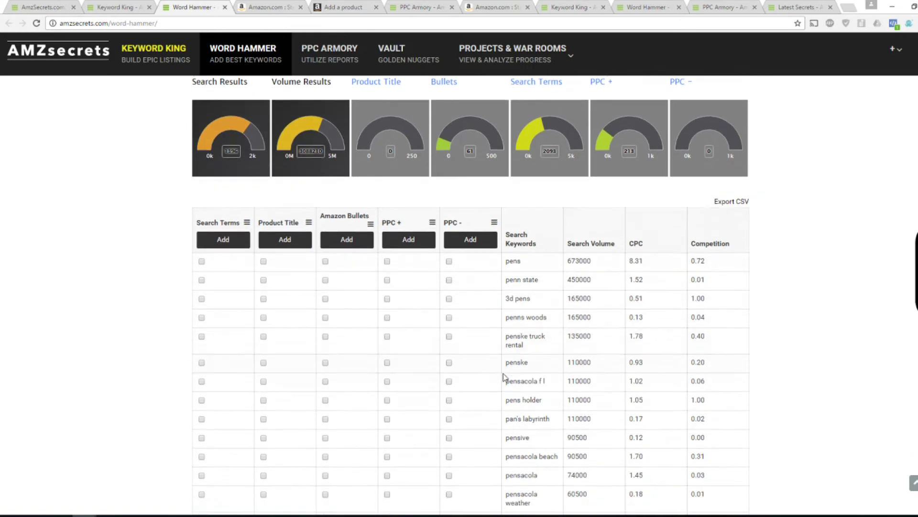
scroll(239, 258, up, 3)
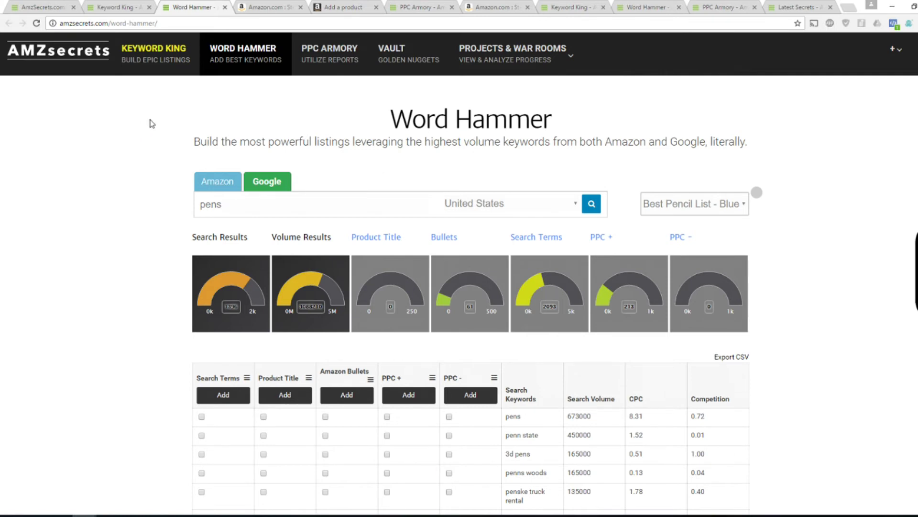
- Open the previously uploaded PPC report created on 13-10-2016 in PPC Armory
click(712, 14)
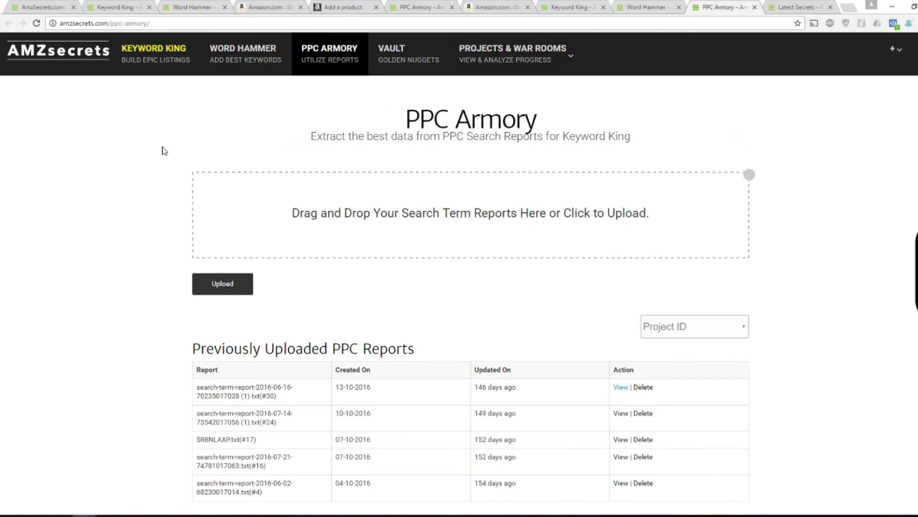
click(327, 247)
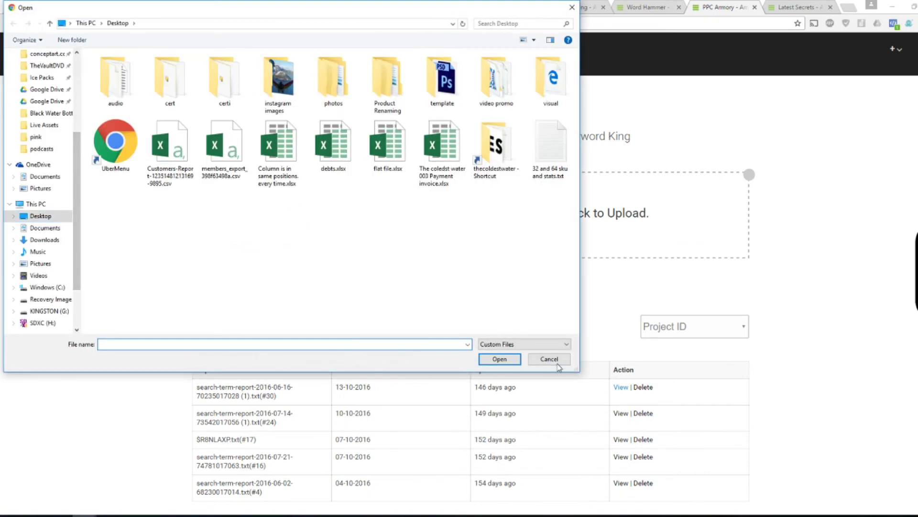
click(550, 363)
click(622, 388)
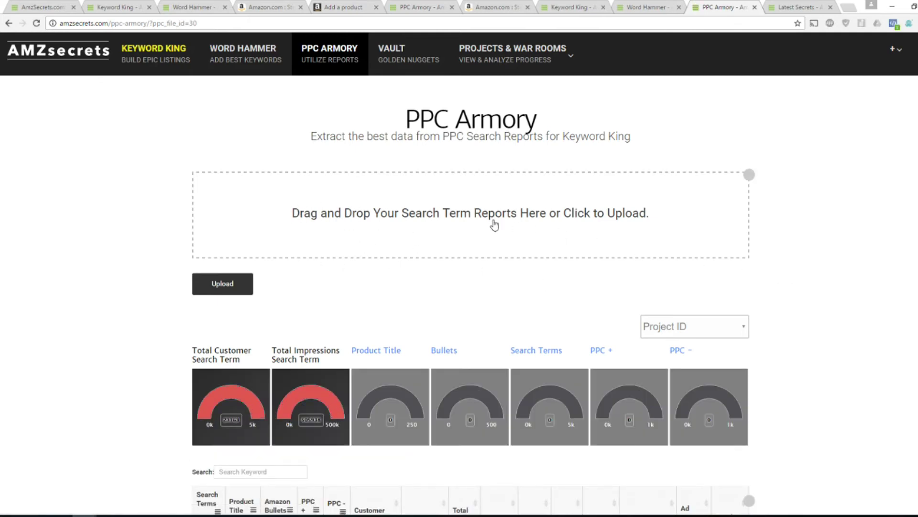
- Examine the report's customer search terms with their impressions, total spend, ACoS, orders, clicks and average CPC
scroll(199, 218, down, 6)
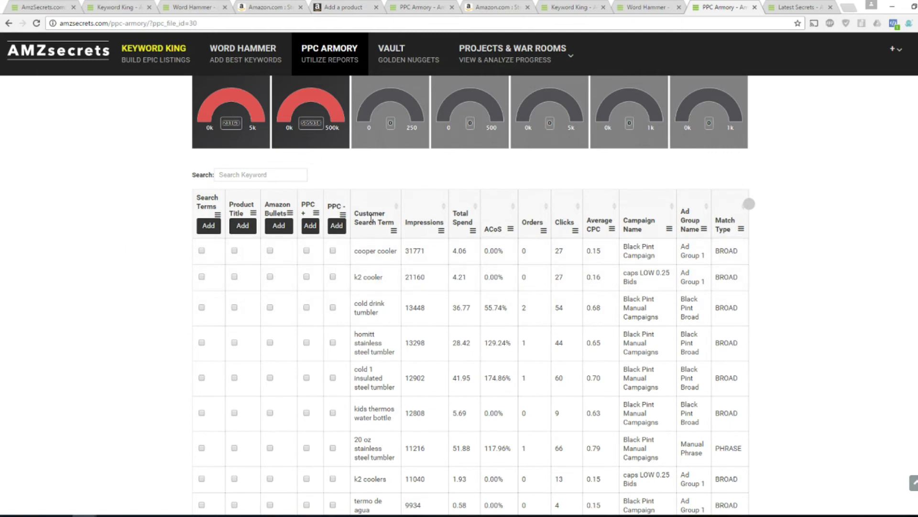
scroll(362, 273, down, 1)
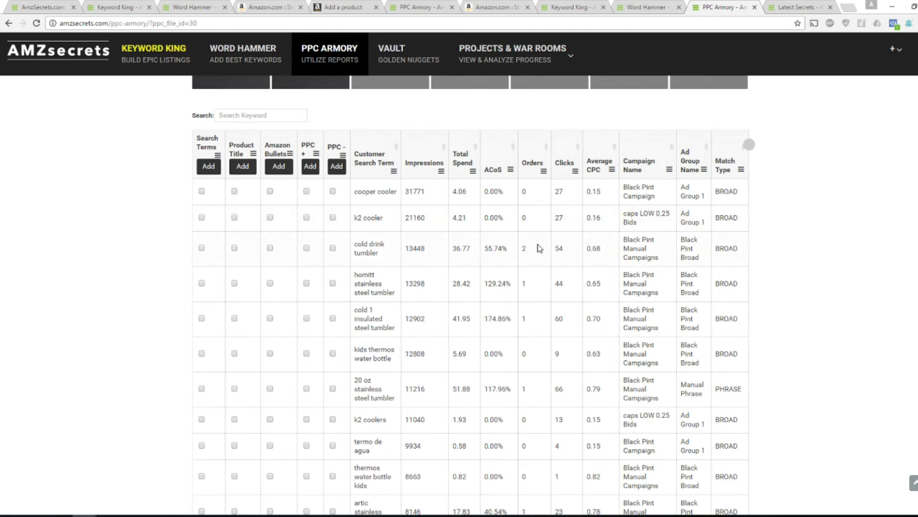
scroll(669, 335, up, 3)
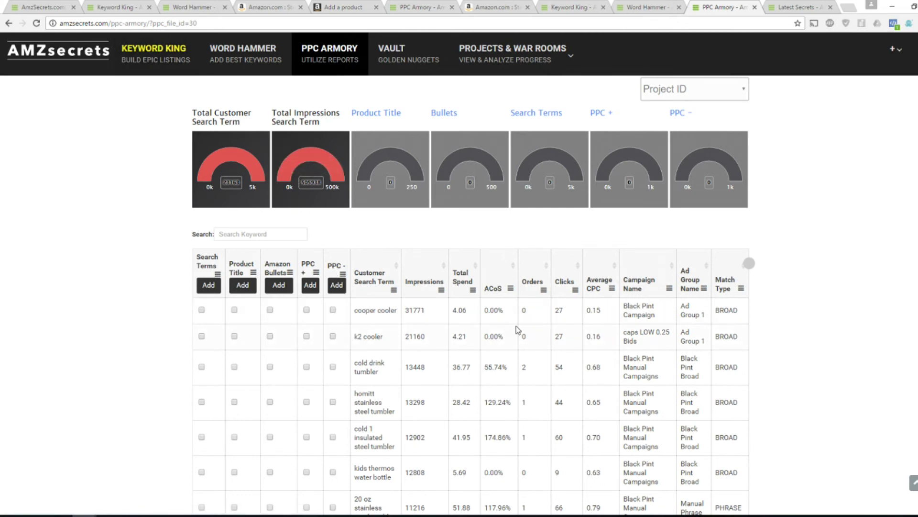
scroll(518, 327, down, 2)
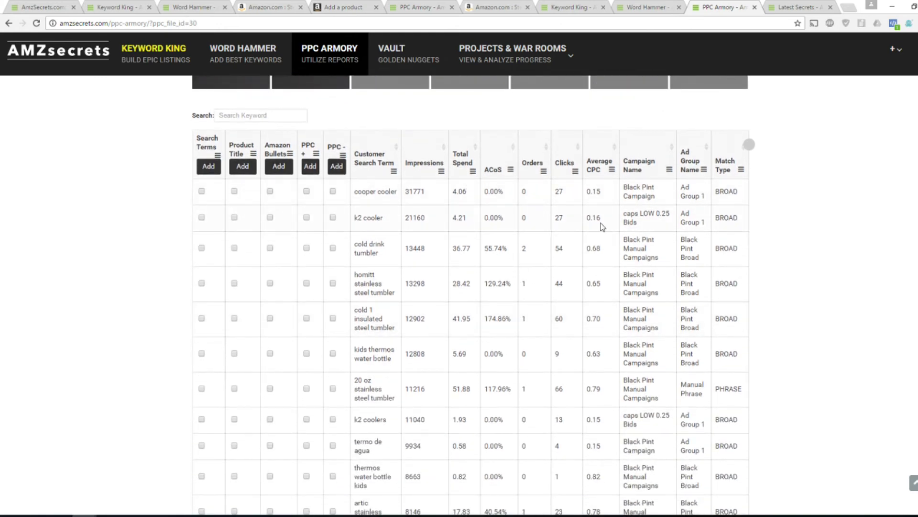
scroll(598, 227, up, 2)
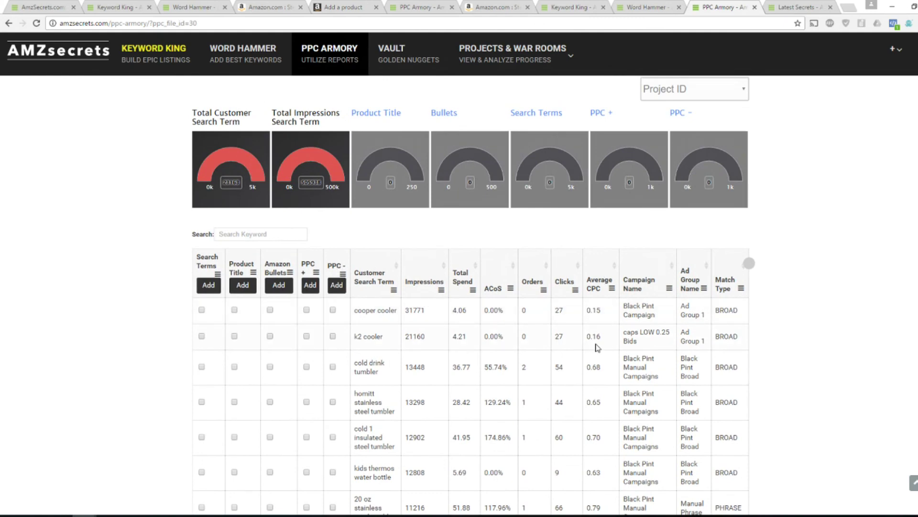
scroll(443, 340, down, 1)
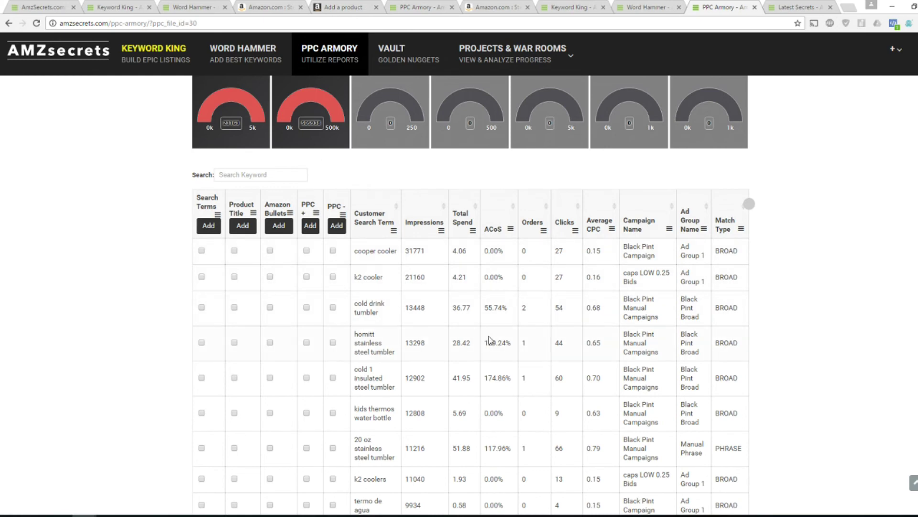
scroll(490, 335, down, 1)
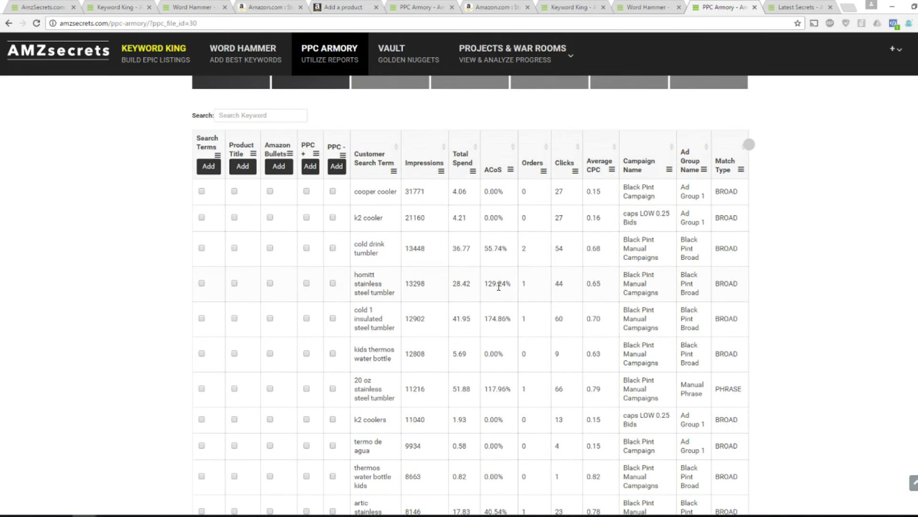
- Mark "homitt stainless steel tumbler", "cold 1 insulated steel tumbler", "kids thermos water bottle" and "20 oz stainless steel tumbler" for PPC -
click(333, 283)
click(333, 318)
click(333, 353)
click(333, 388)
- Sort the report by ACoS in descending order and select the first 10 results for PPC -
click(510, 145)
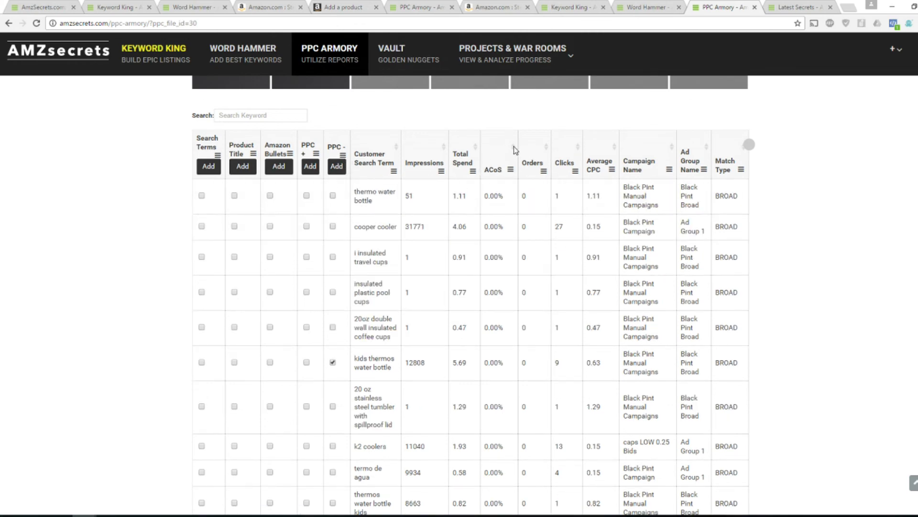
click(513, 148)
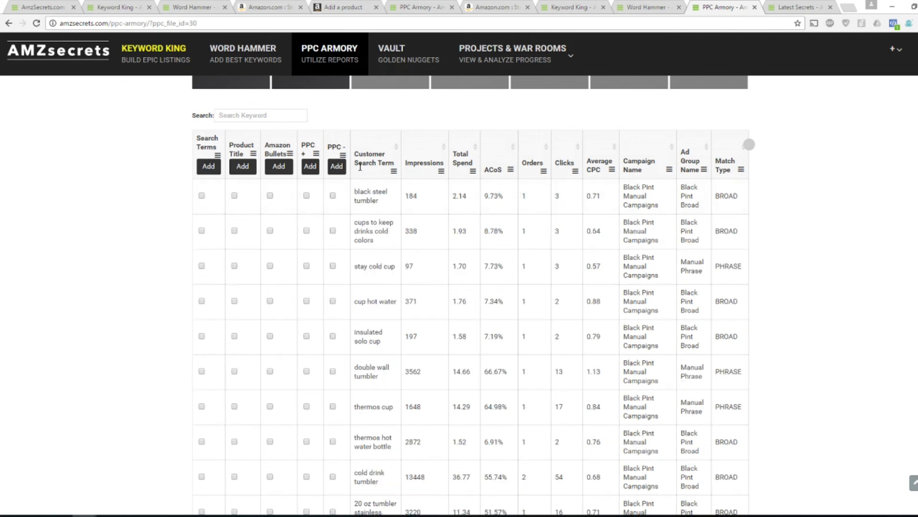
click(341, 163)
click(344, 156)
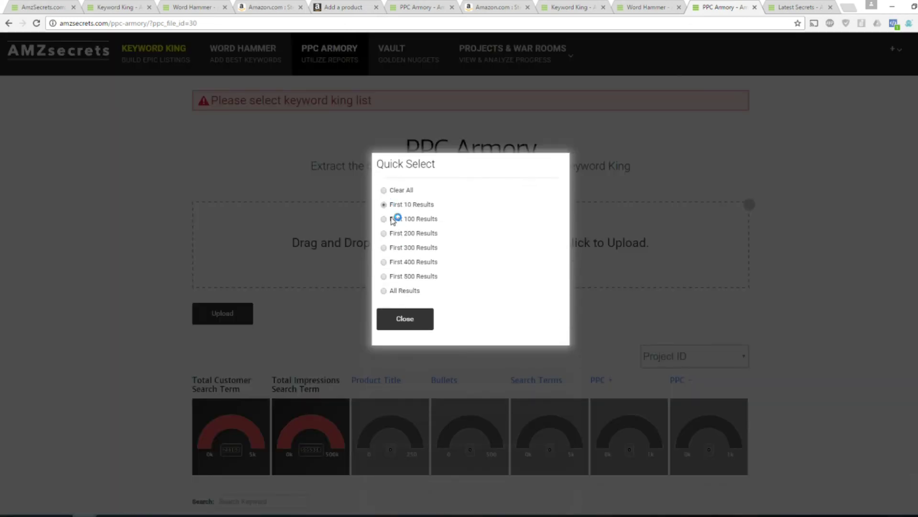
click(406, 321)
- Choose Best Pencil List - Blue as the project and add the selected PPC - terms to it
scroll(682, 306, down, 3)
click(691, 237)
click(669, 278)
scroll(337, 266, down, 6)
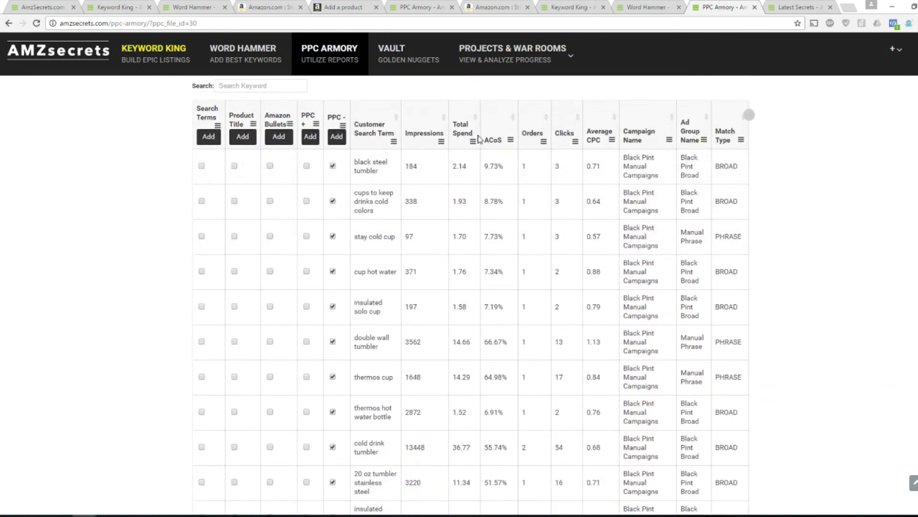
click(336, 137)
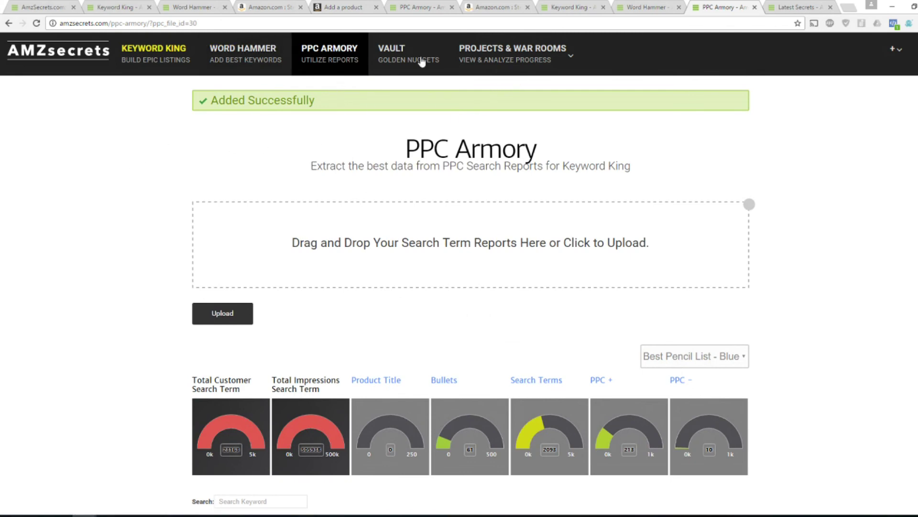
- Open the War Room for Best Pencil List - Blue and examine its sales rank chart, tracked keywords and keyword rank graphs
mouse_move(535, 58)
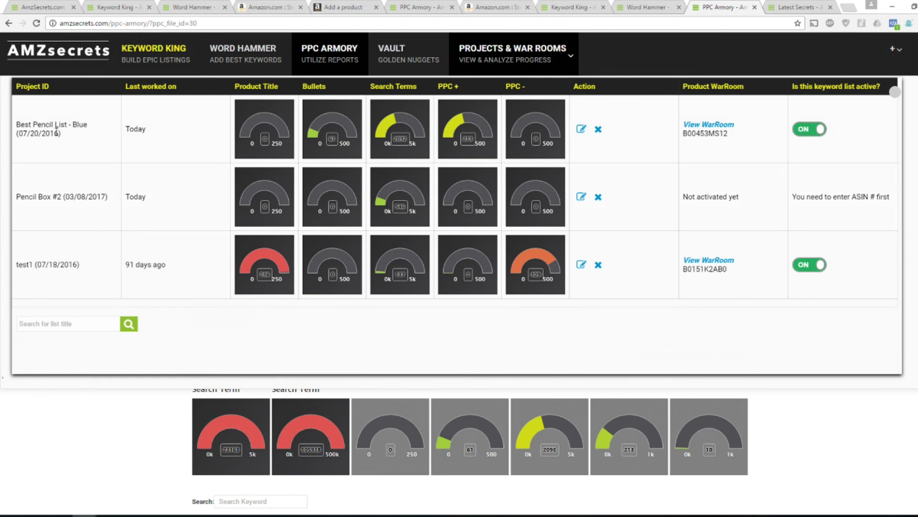
click(710, 125)
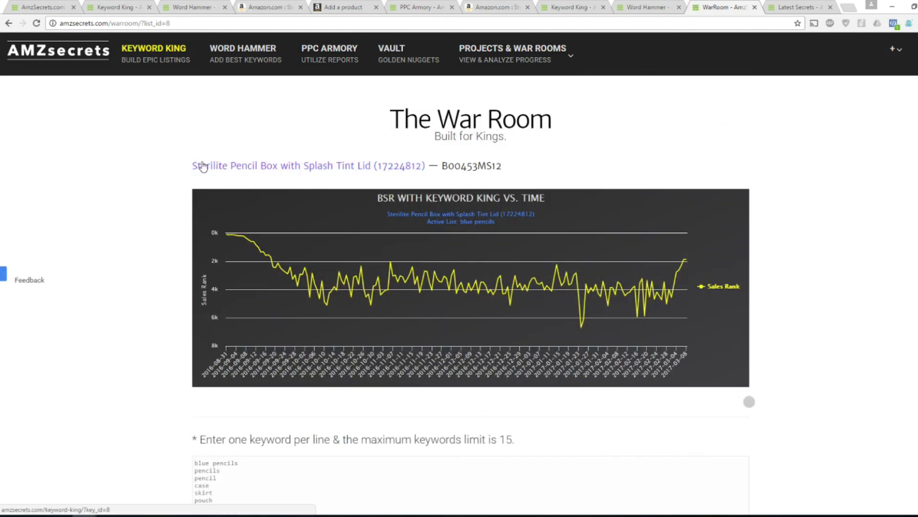
scroll(178, 196, down, 3)
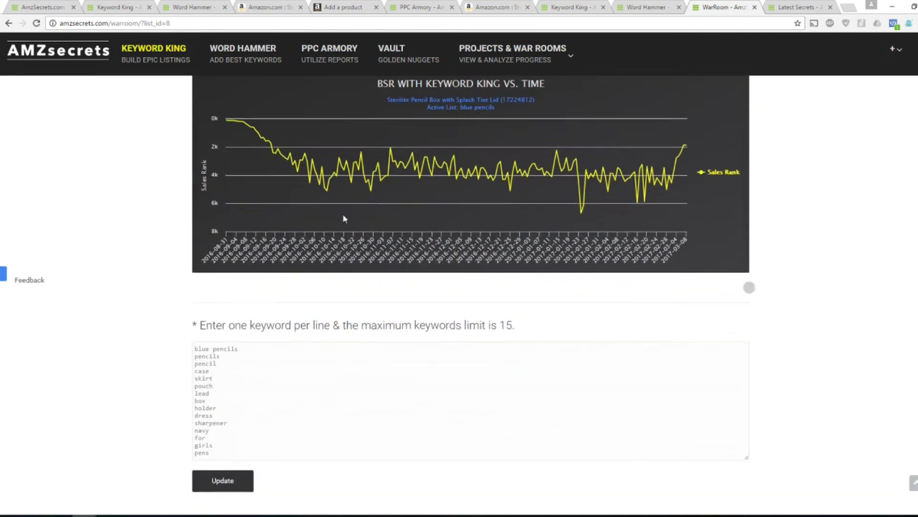
scroll(194, 195, down, 1)
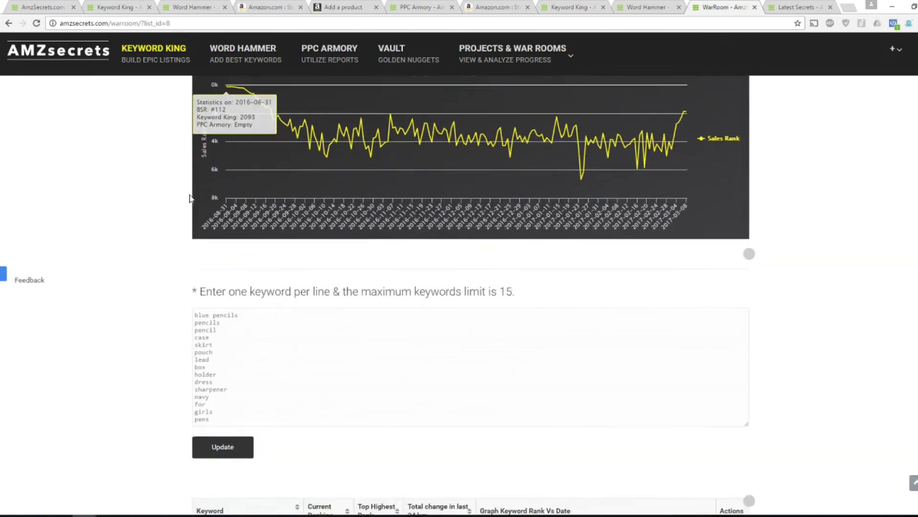
scroll(125, 204, up, 4)
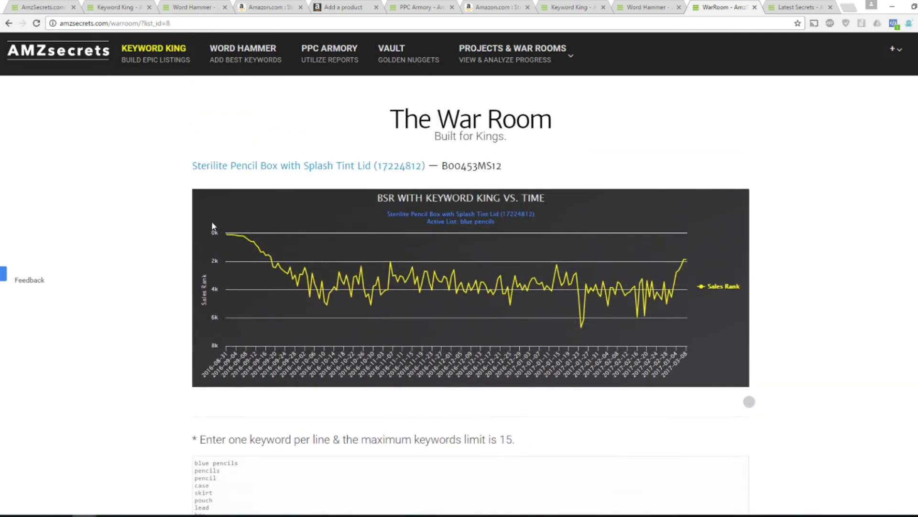
scroll(160, 213, down, 4)
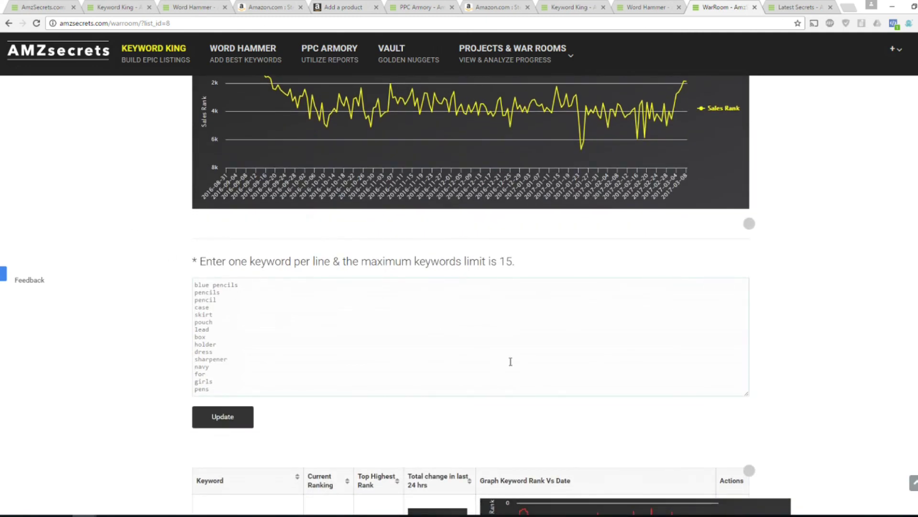
scroll(274, 302, down, 4)
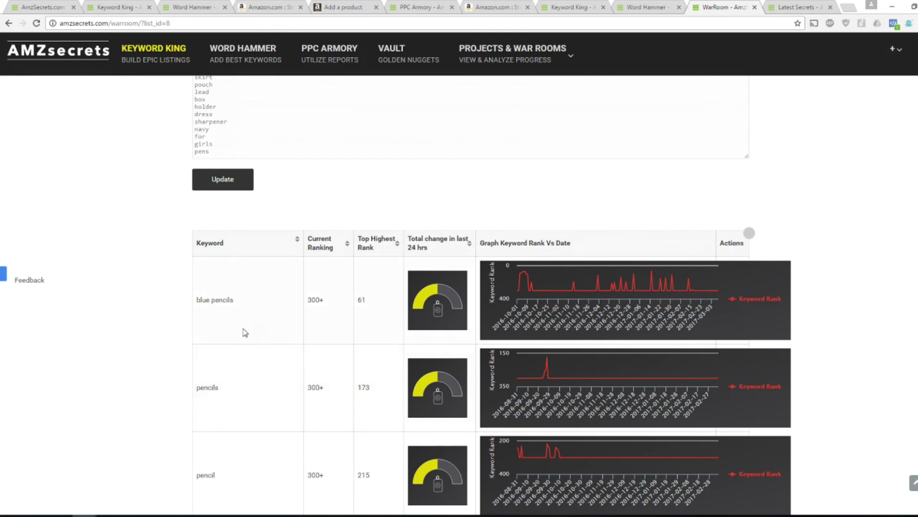
scroll(244, 332, down, 1)
scroll(246, 338, up, 9)
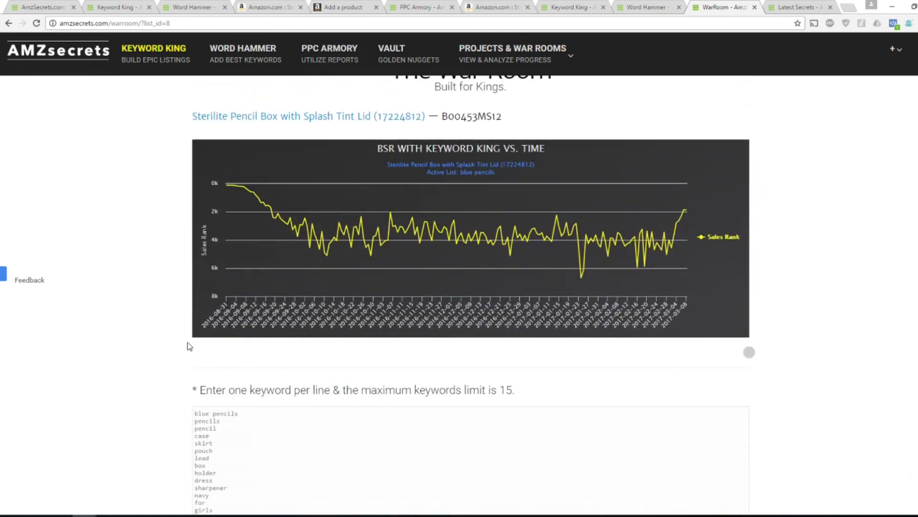
scroll(183, 339, up, 1)
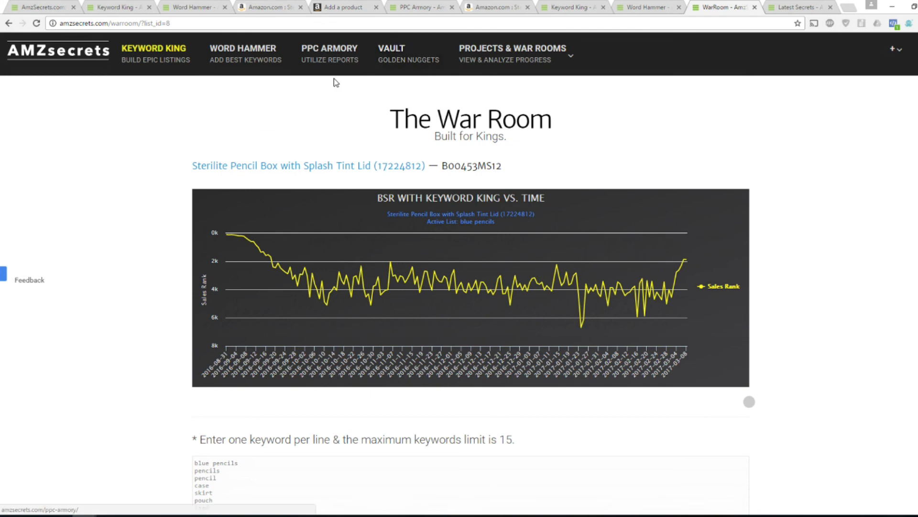
- View the Shipping Optimization secret in the Vault, and look at the Round Table chat
click(409, 53)
click(451, 332)
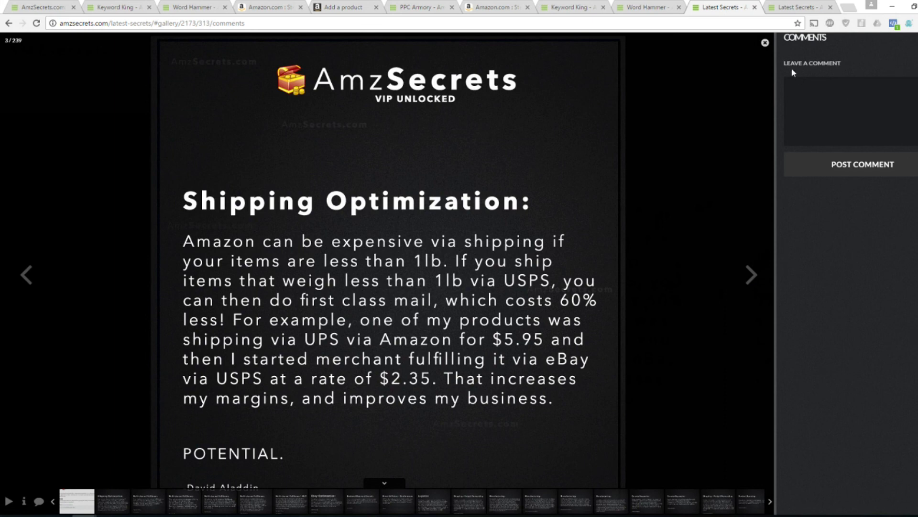
click(766, 43)
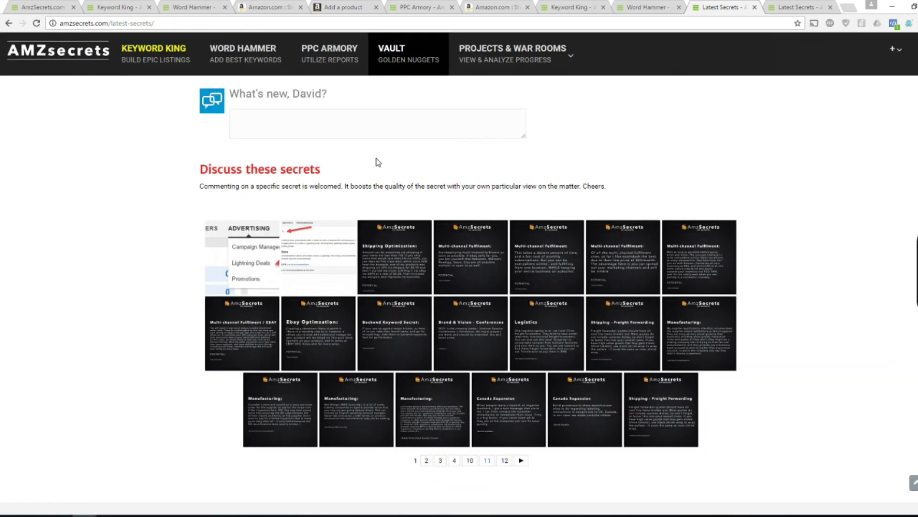
click(789, 277)
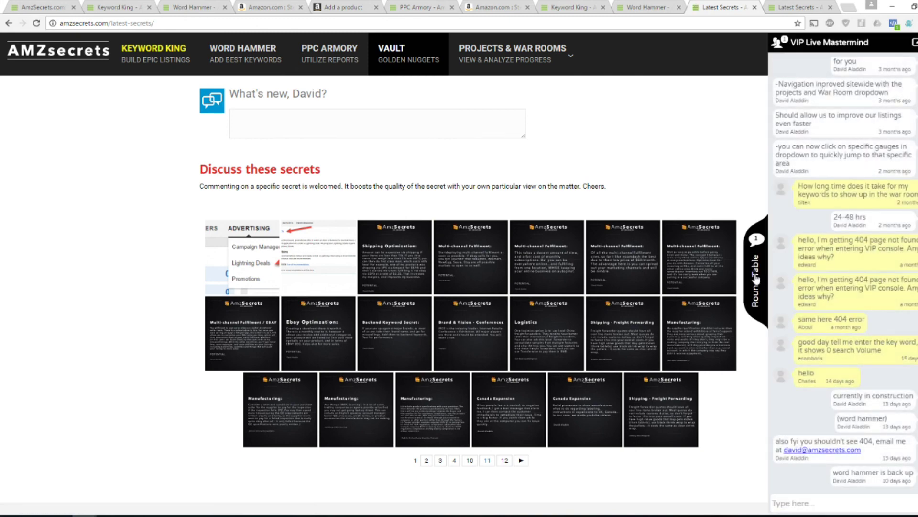
click(756, 279)
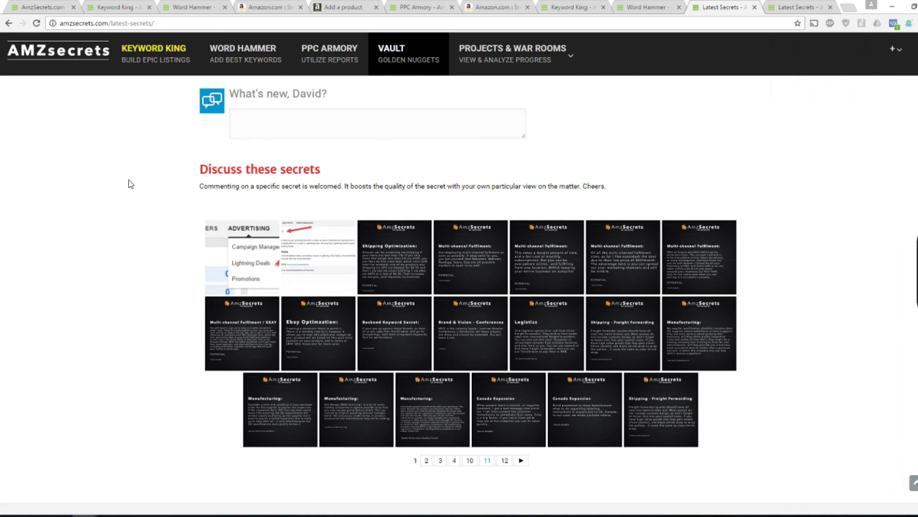